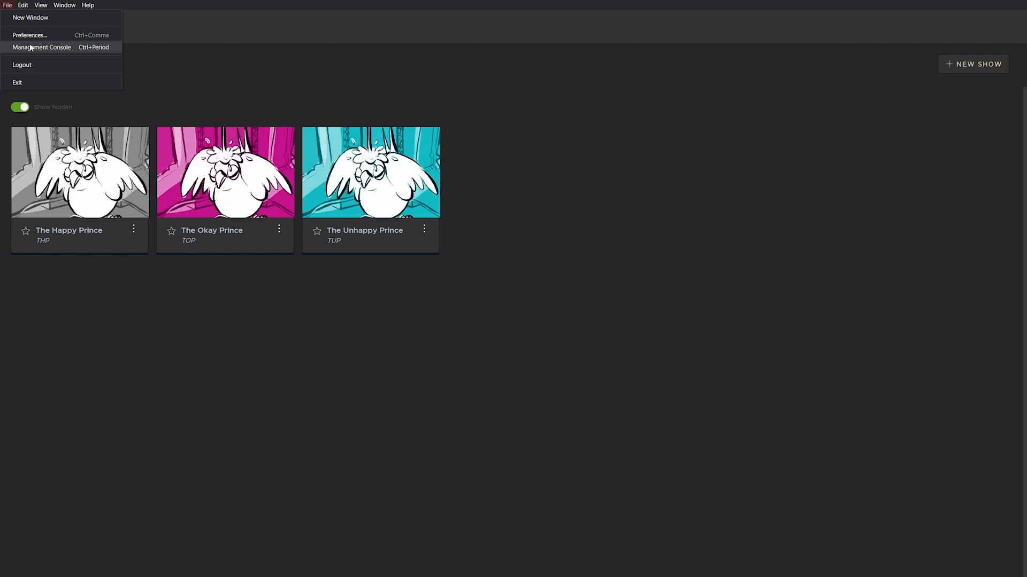
Step: Open the Management Console from the File menu to see the list of users
left_click(31, 47)
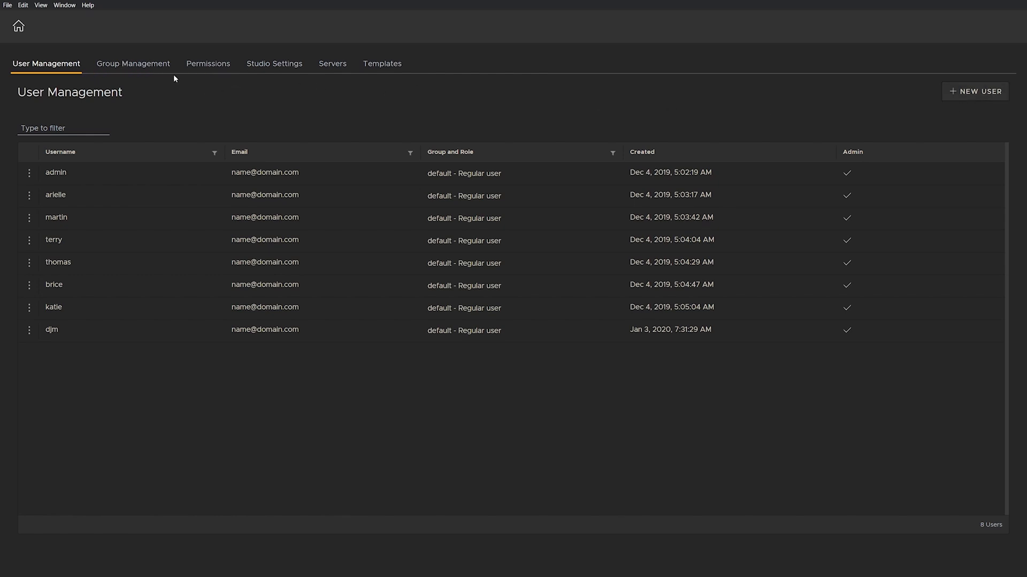
Step: Go to Group Management, then its Permissions table of View only, Regular user and Show manager roles
left_click(147, 71)
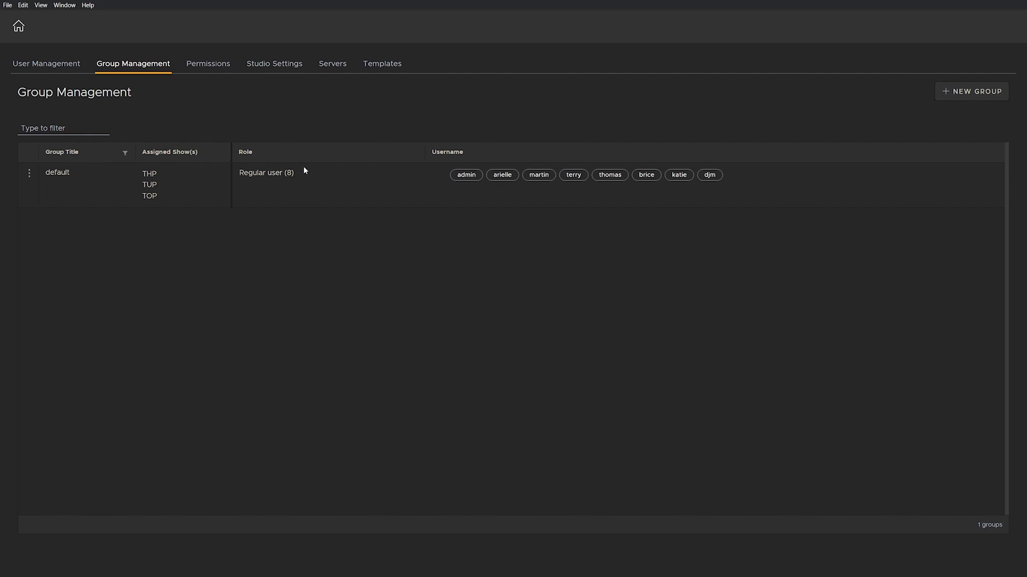
left_click(216, 65)
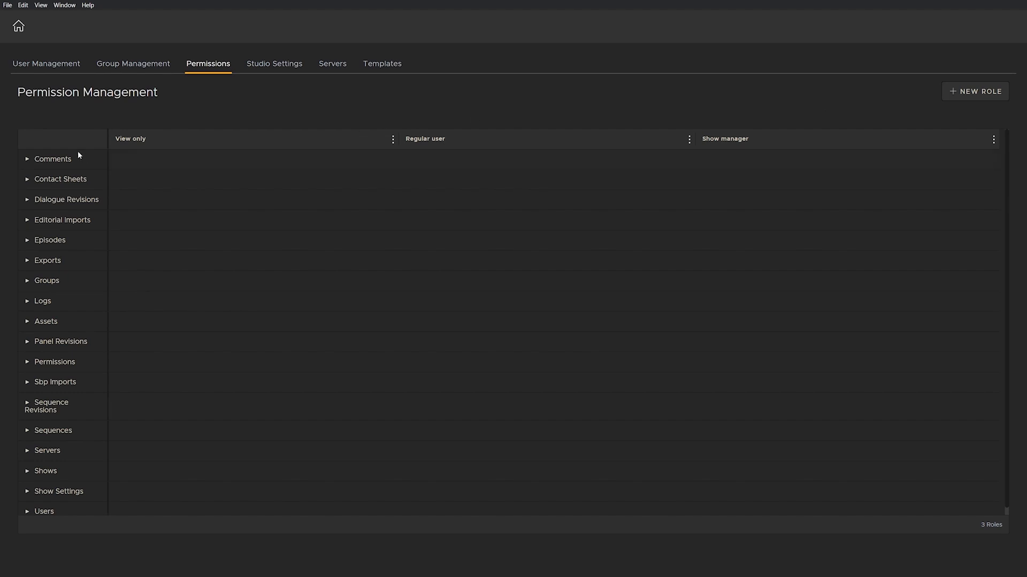
Step: Expand the Comments and Contact Sheets permission categories to see each role's settings
left_click(28, 160)
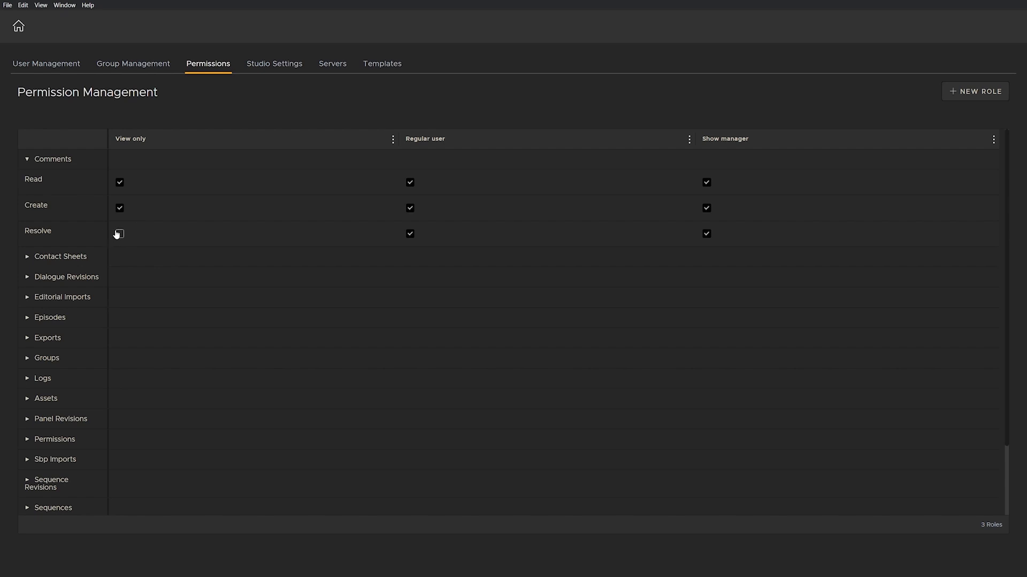
left_click(27, 257)
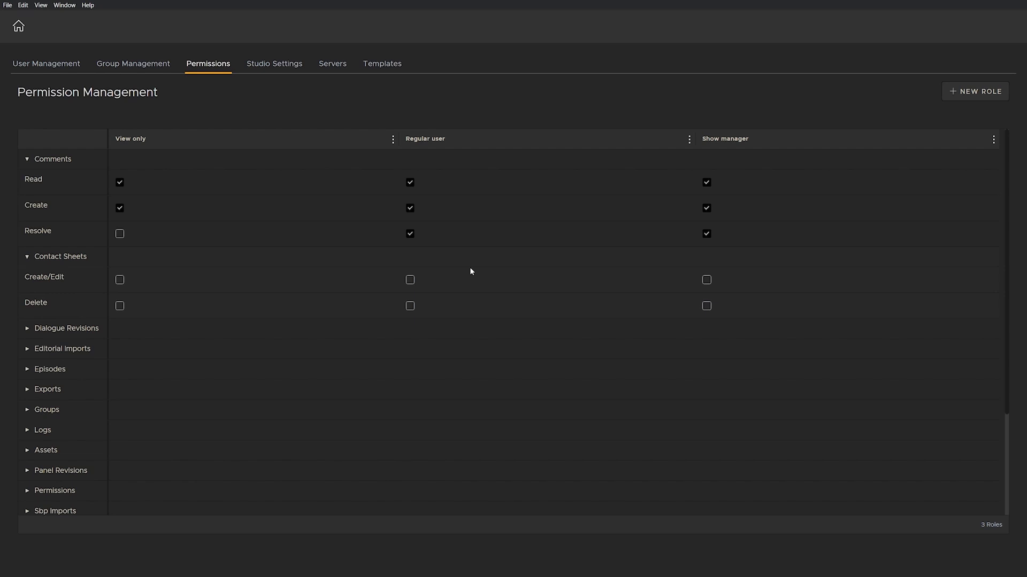
Step: Create a new role titled 'Super Duper Role'
left_click(968, 99)
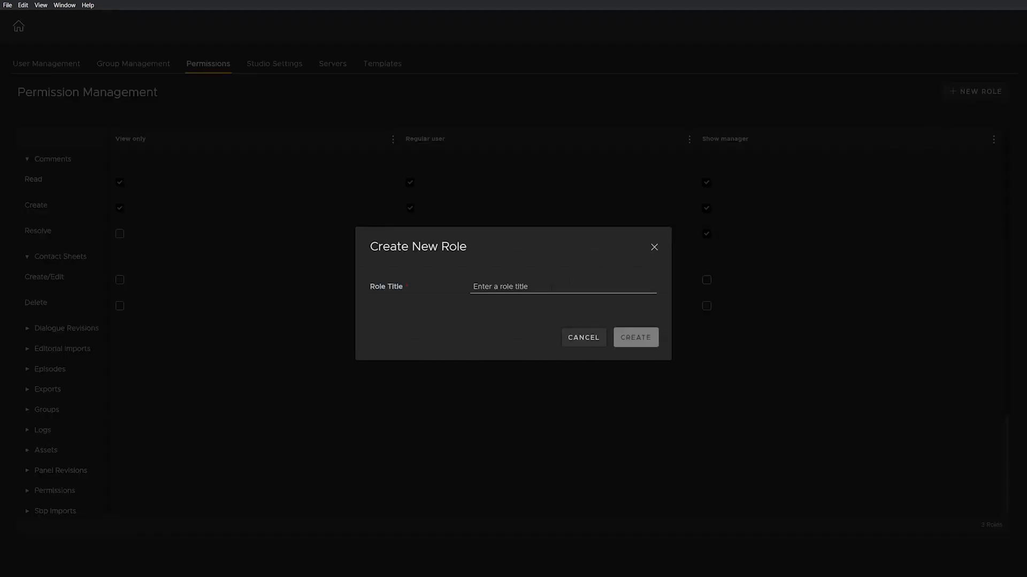
type("Super ")
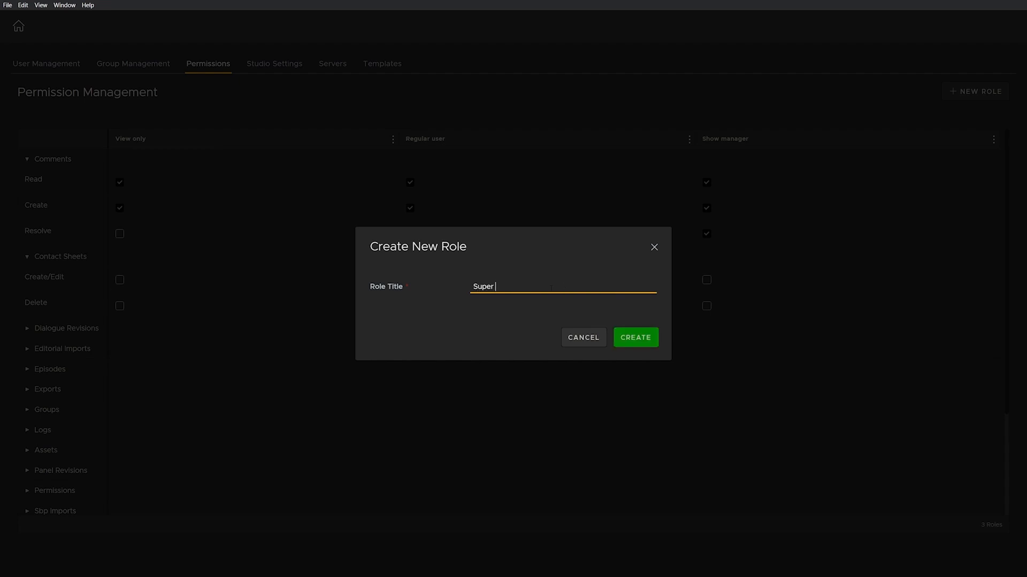
type("Duper Role")
left_click(633, 338)
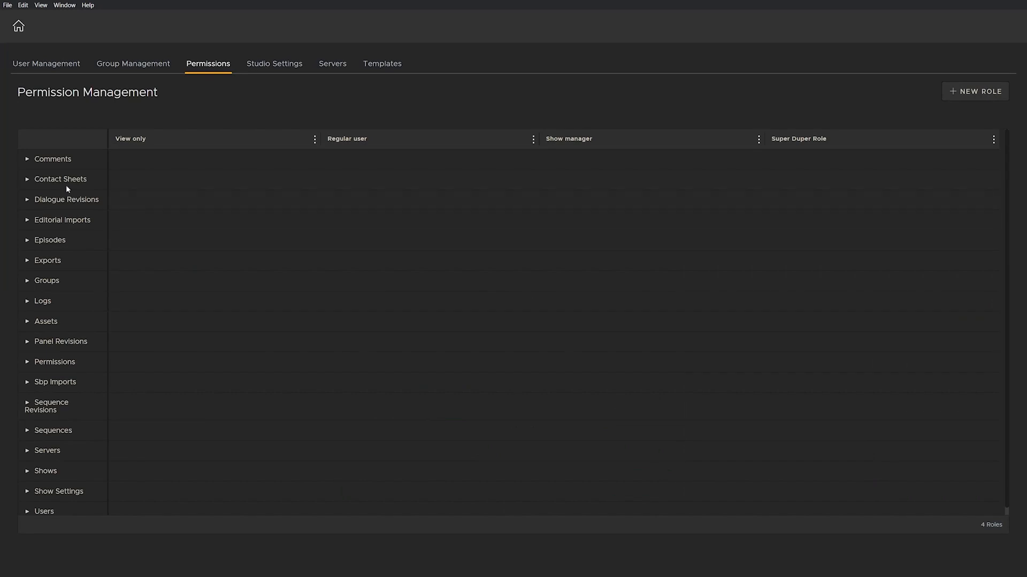
Step: Grant Super Duper Role read, create and resolve comments plus create/edit and delete contact sheets
left_click(28, 159)
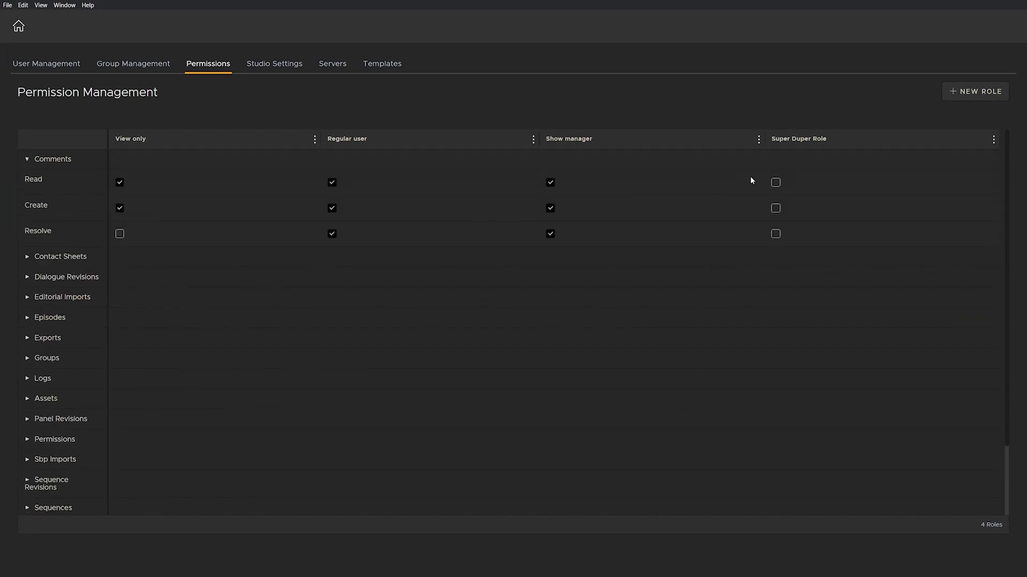
left_click(775, 183)
left_click(776, 208)
left_click(775, 233)
left_click(34, 259)
left_click(776, 279)
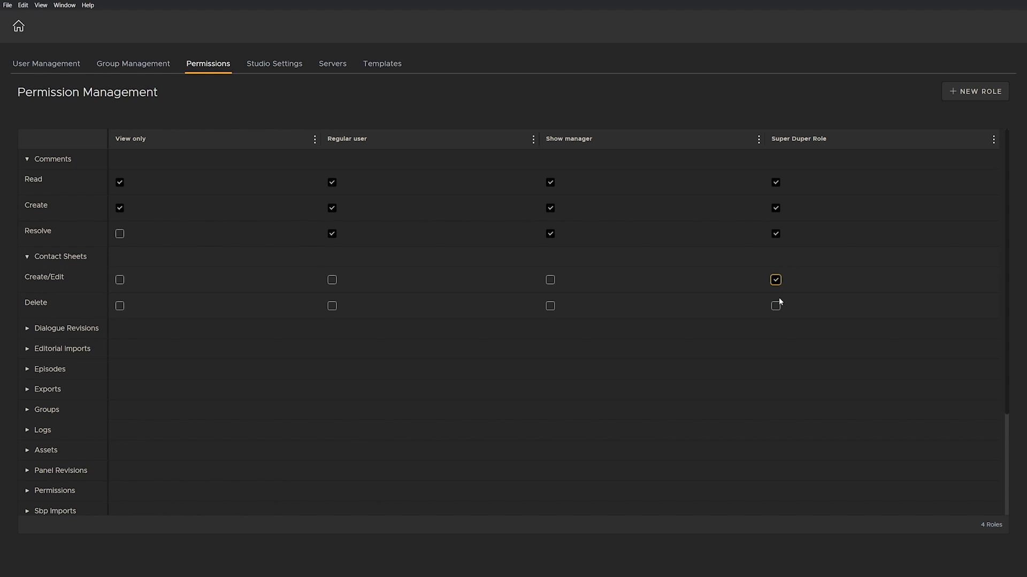
left_click(776, 306)
Step: Inspect the Shows and other permission categories, then return to Group Management
scroll(45, 433, "down", 3)
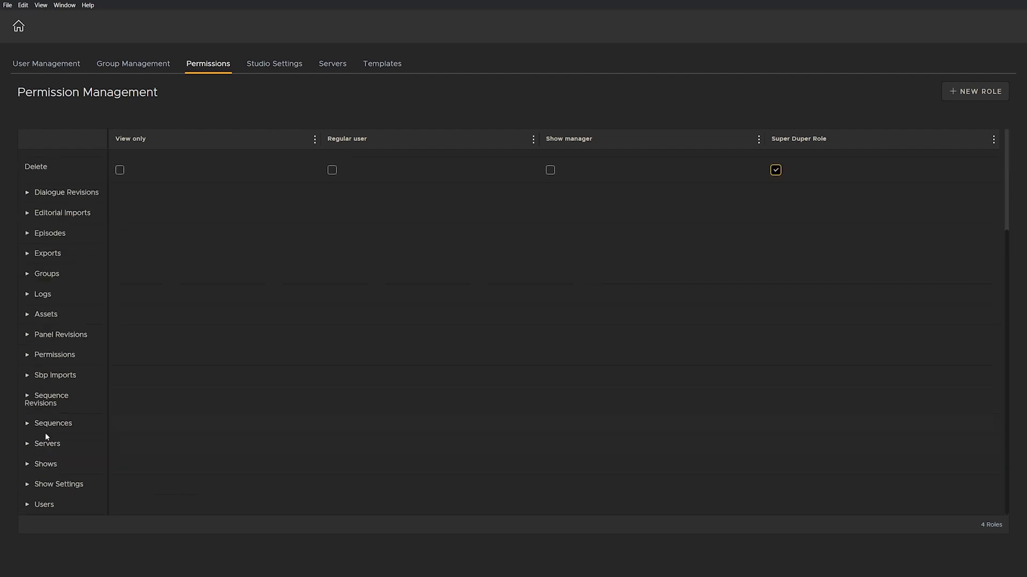
left_click(46, 464)
scroll(92, 423, "down", 2)
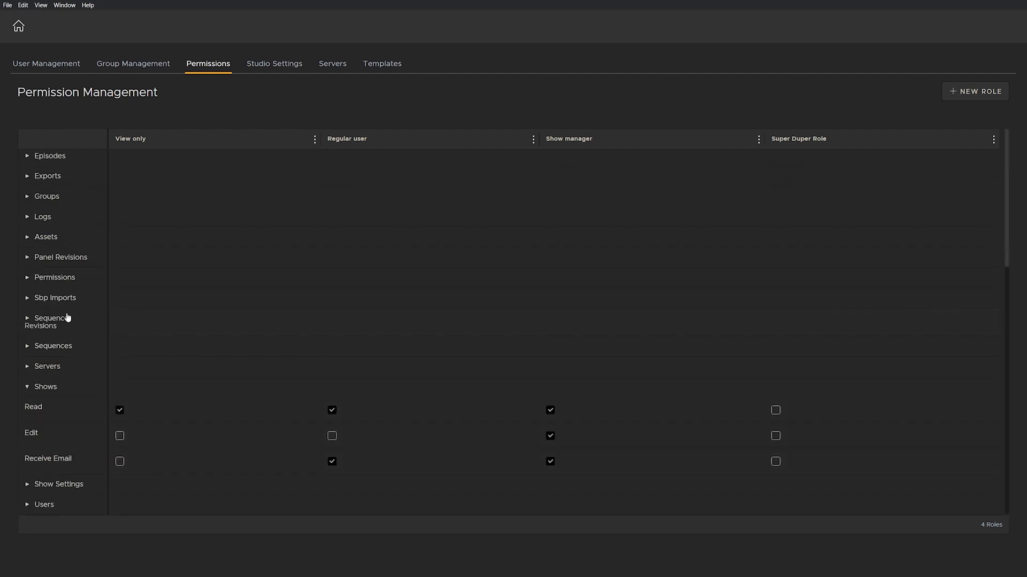
scroll(33, 342, "up", 5)
scroll(31, 354, "down", 4)
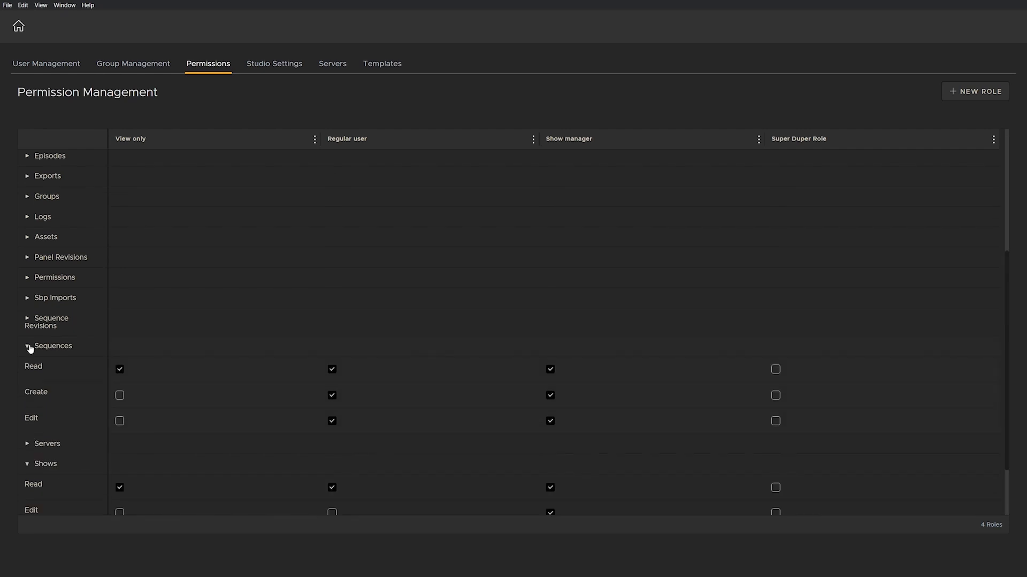
left_click(43, 319)
left_click(28, 279)
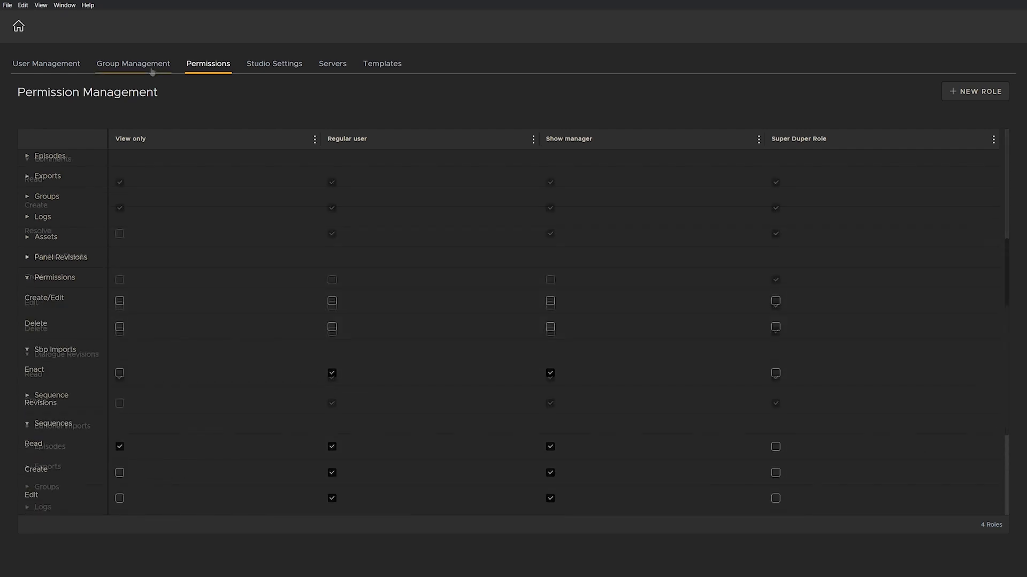
left_click(152, 66)
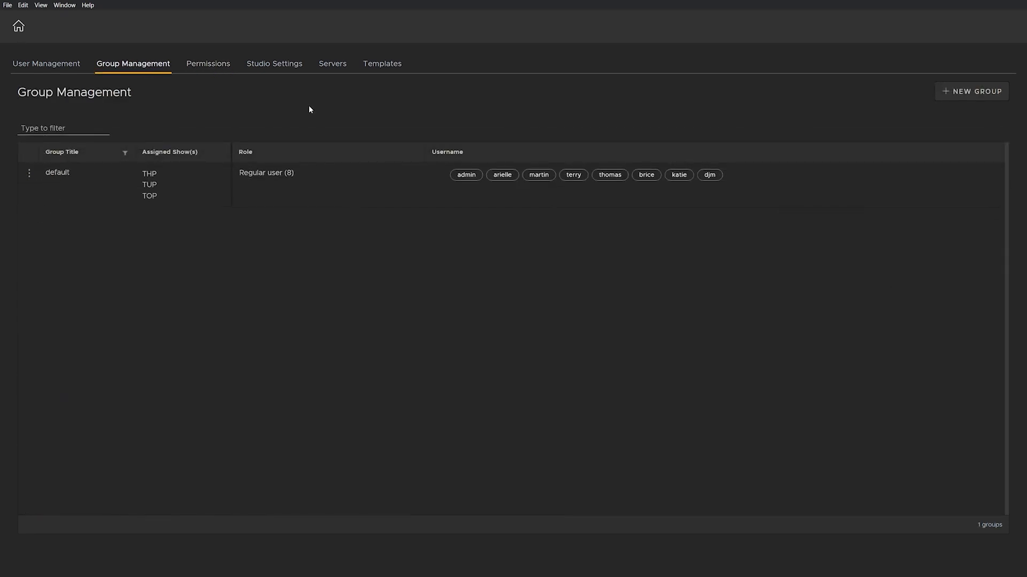
Step: Create a group titled 'Senior Artists', leaving shows and roles unassigned
left_click(960, 96)
left_click(578, 259)
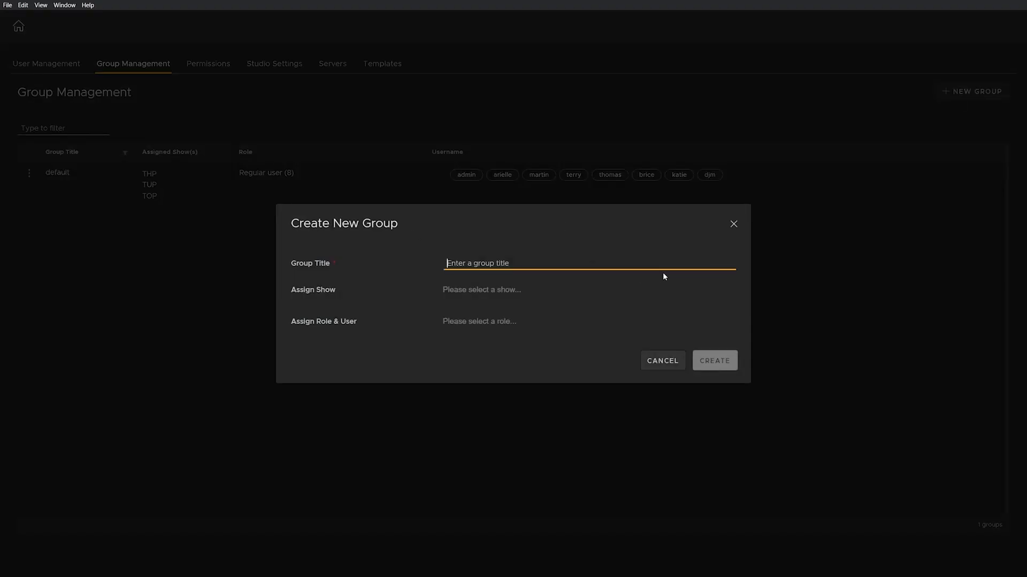
type("Se")
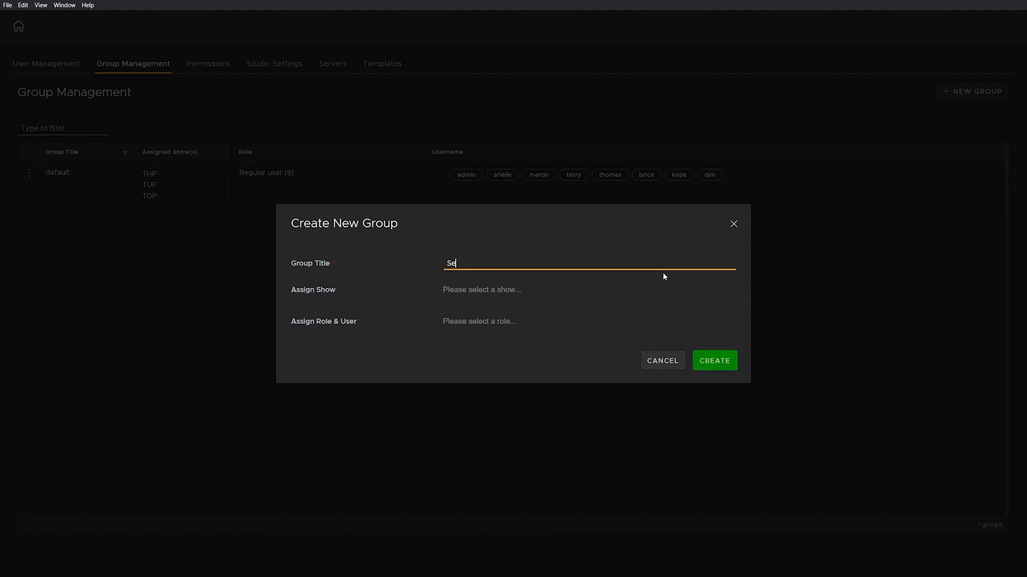
type("nior Artists")
left_click(550, 289)
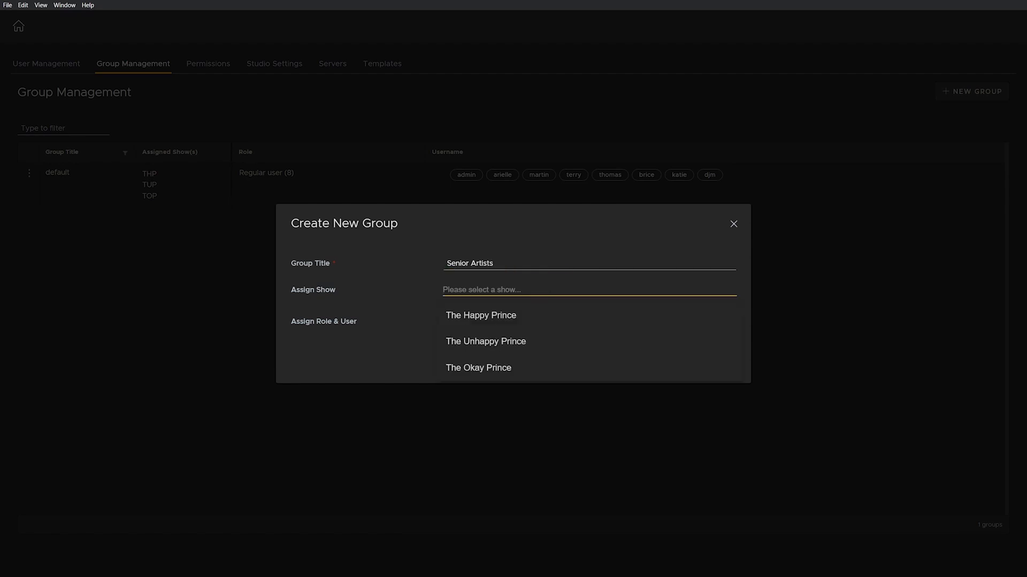
left_click(414, 333)
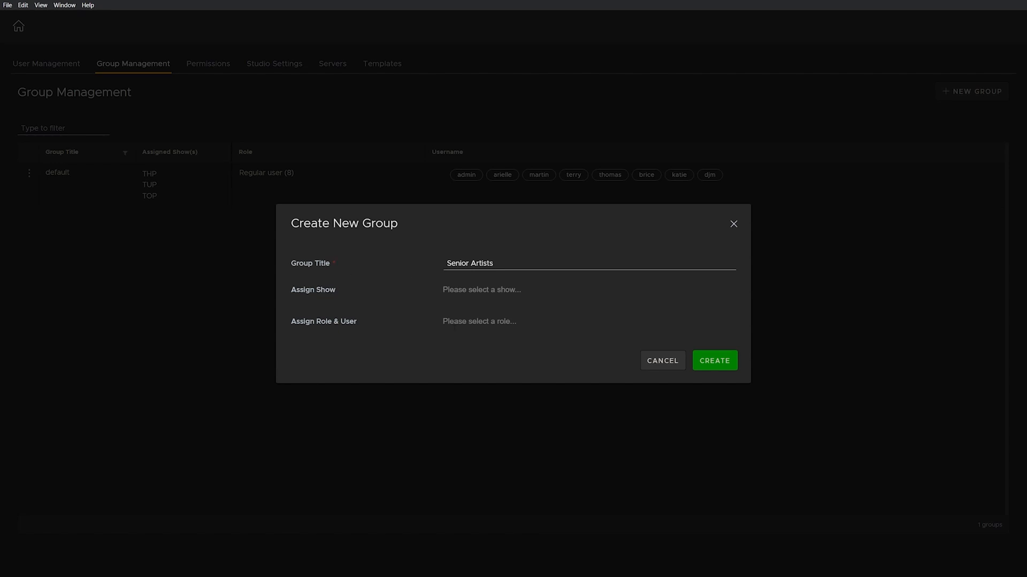
left_click(454, 323)
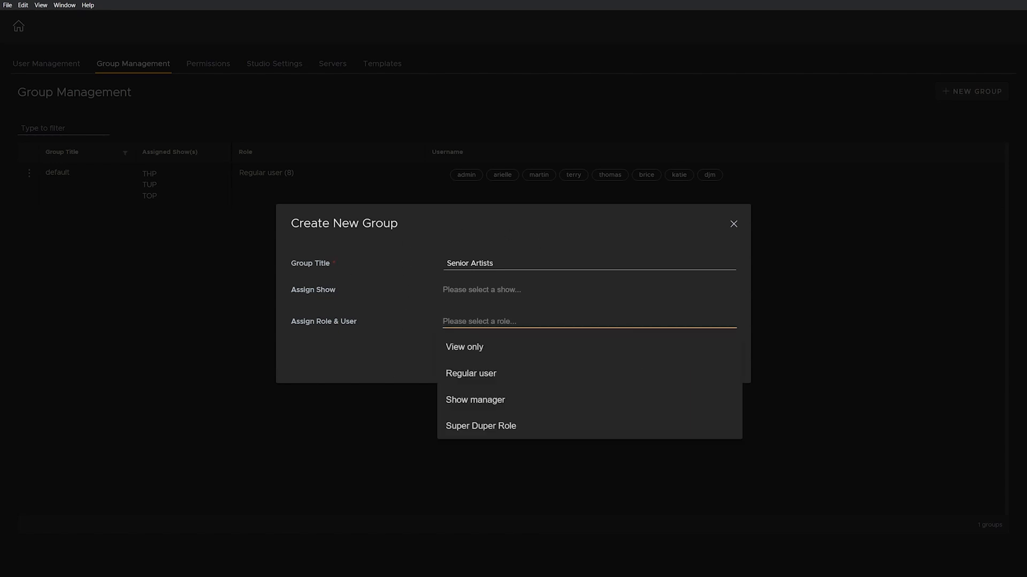
left_click(600, 248)
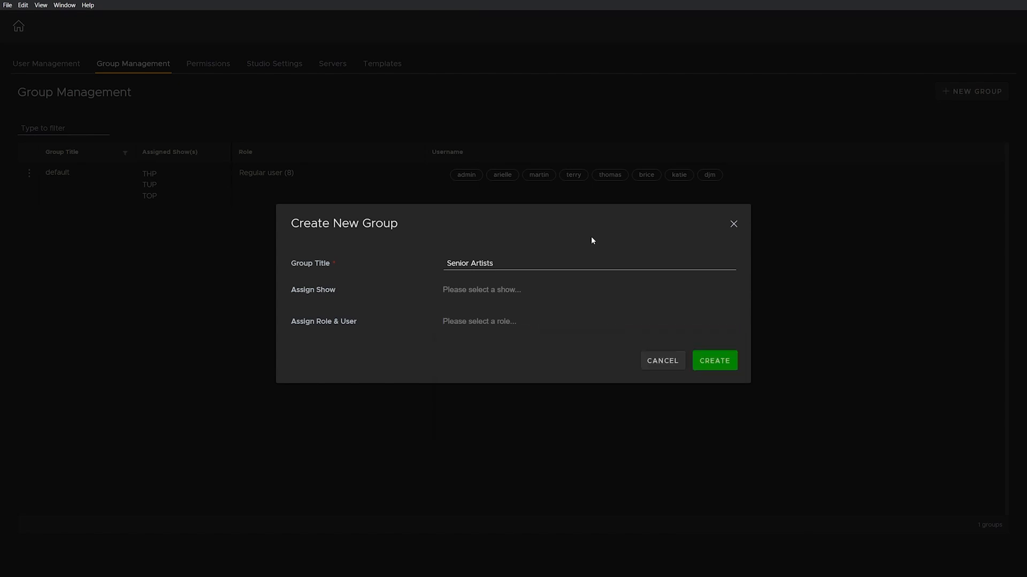
left_click(721, 361)
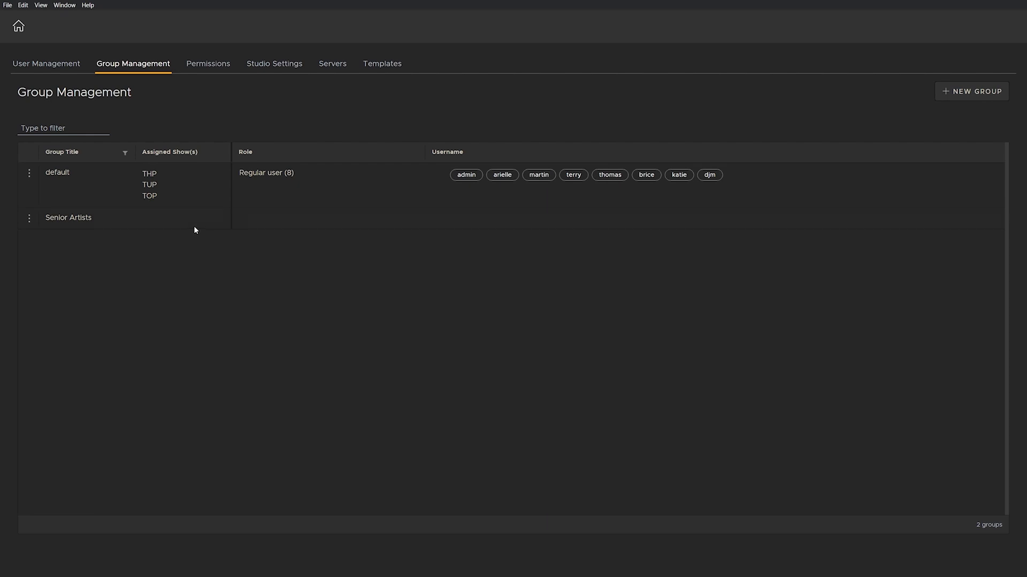
Step: Start a new group named 'Viewers' covering The Happy Prince and The Okay Prince
left_click(968, 96)
left_click(519, 262)
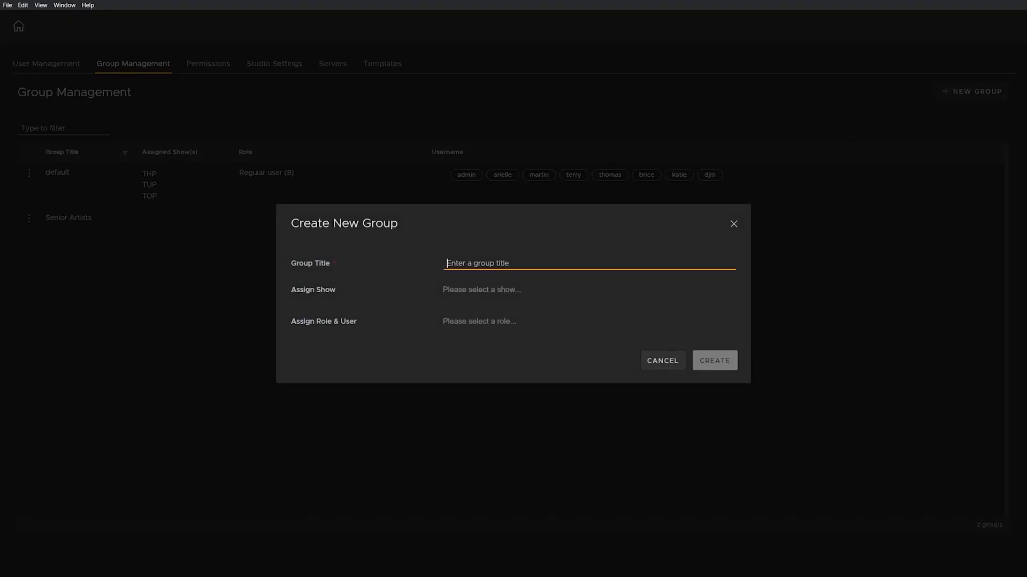
type("V")
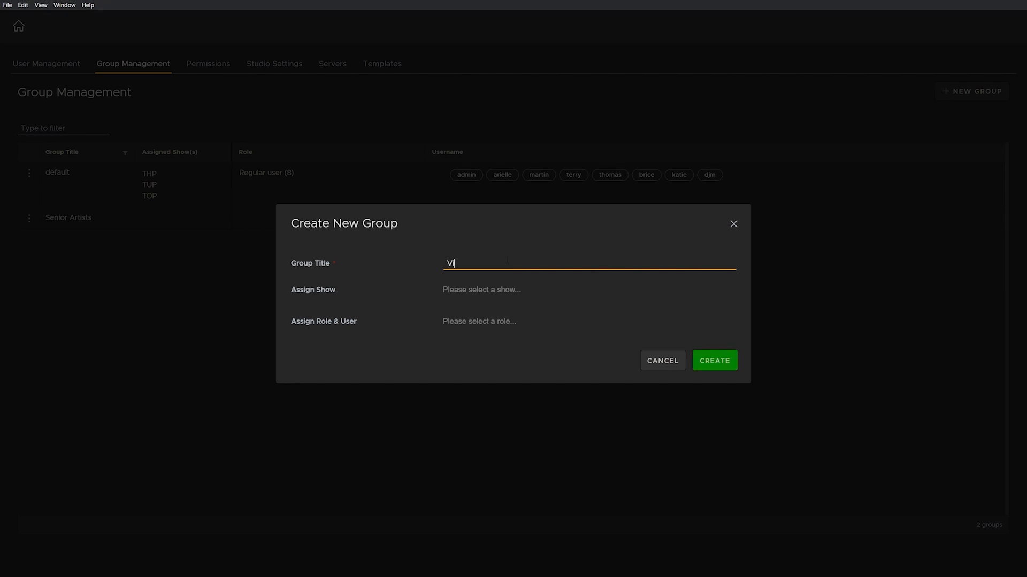
type("iewers")
left_click(495, 291)
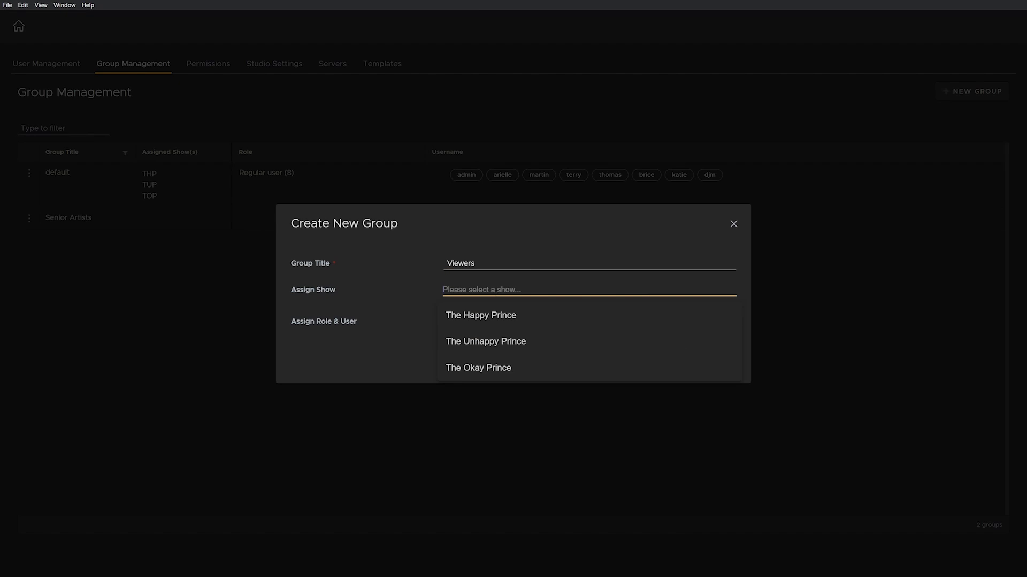
left_click(502, 324)
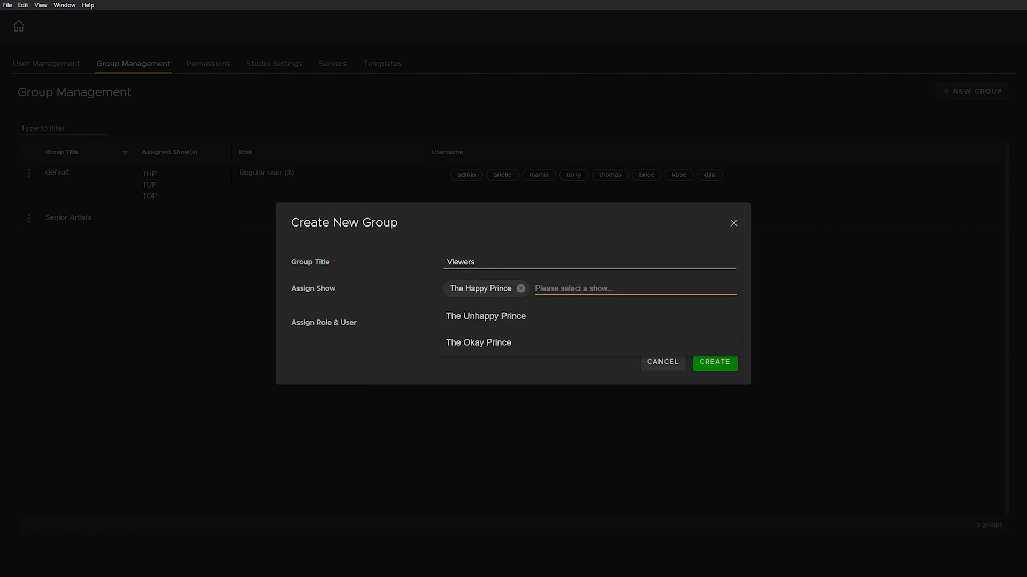
left_click(506, 339)
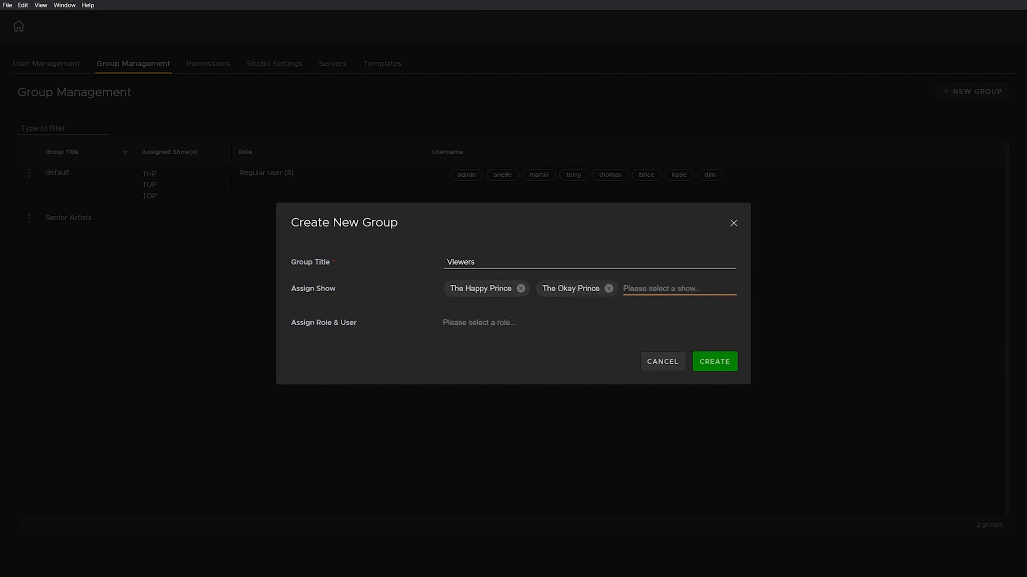
Step: Give the Viewers group the View only role with one existing user, and create it
left_click(479, 323)
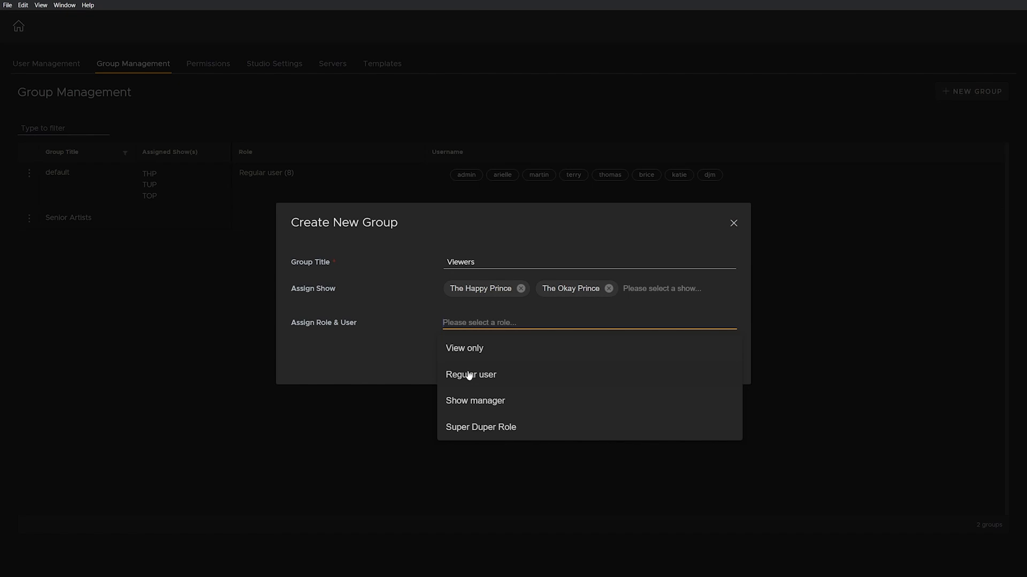
left_click(466, 349)
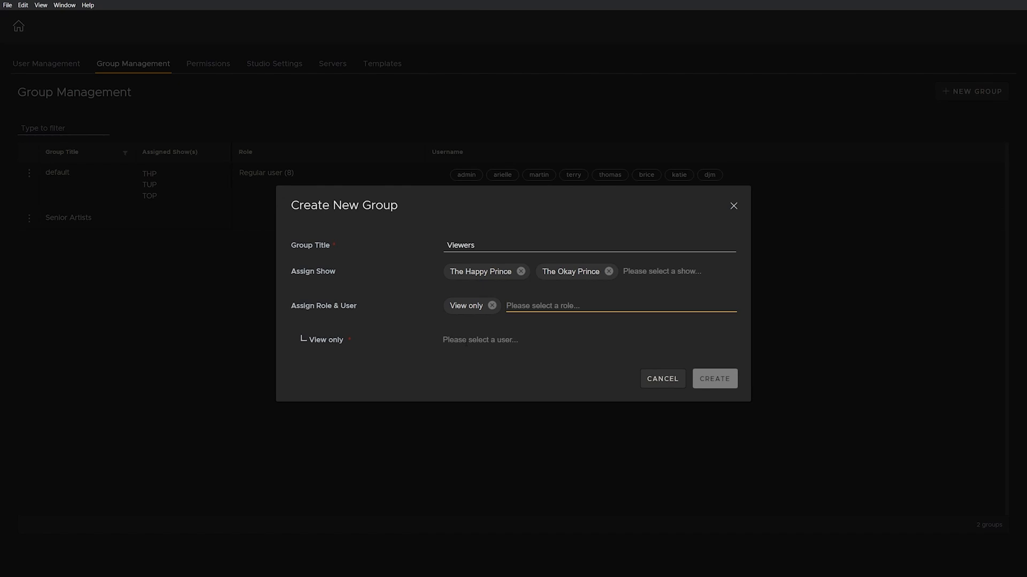
left_click(465, 342)
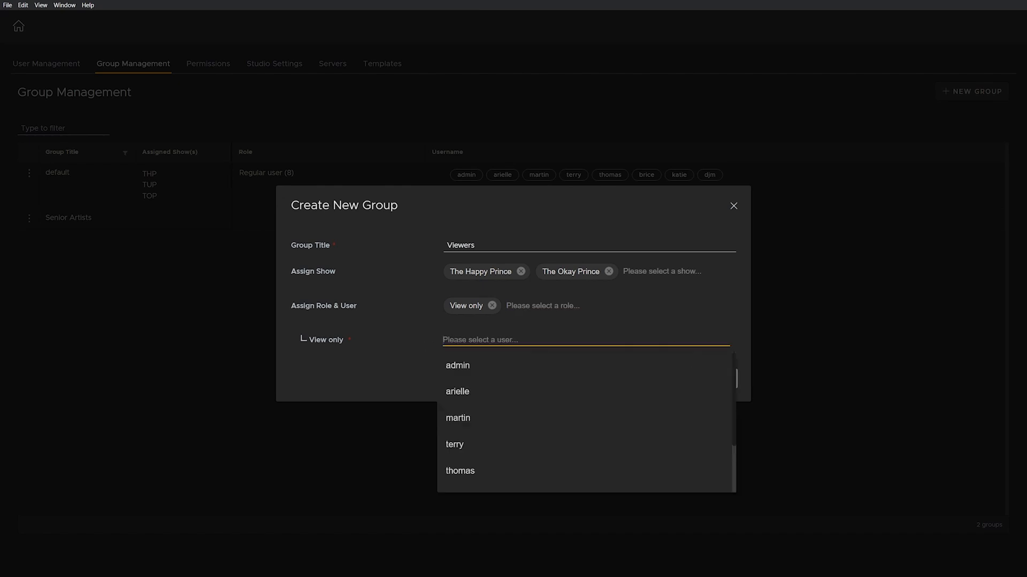
scroll(481, 396, "down", 2)
scroll(488, 413, "up", 2)
left_click(396, 383)
left_click(460, 336)
scroll(543, 412, "down", 3)
left_click(478, 488)
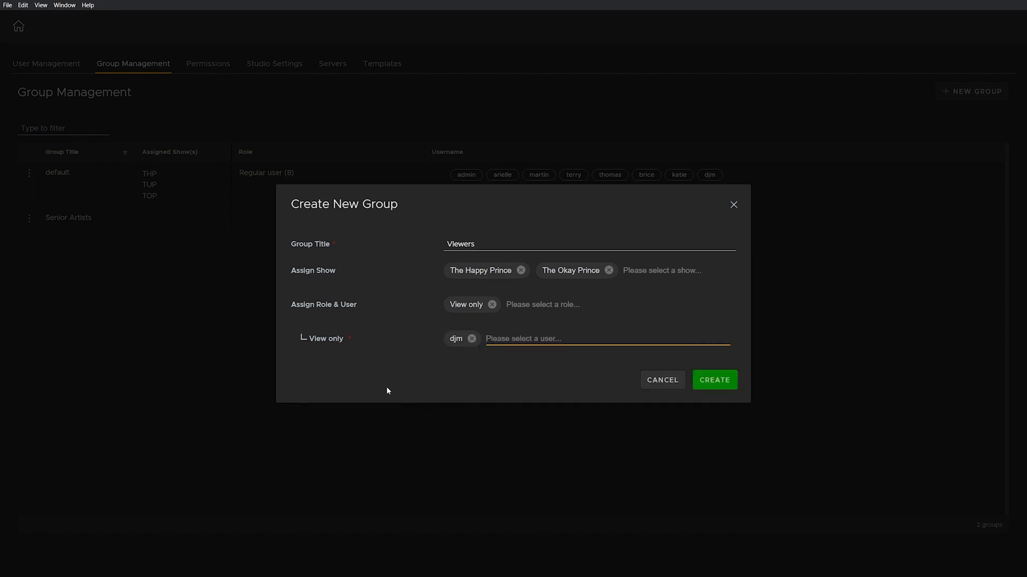
left_click(705, 382)
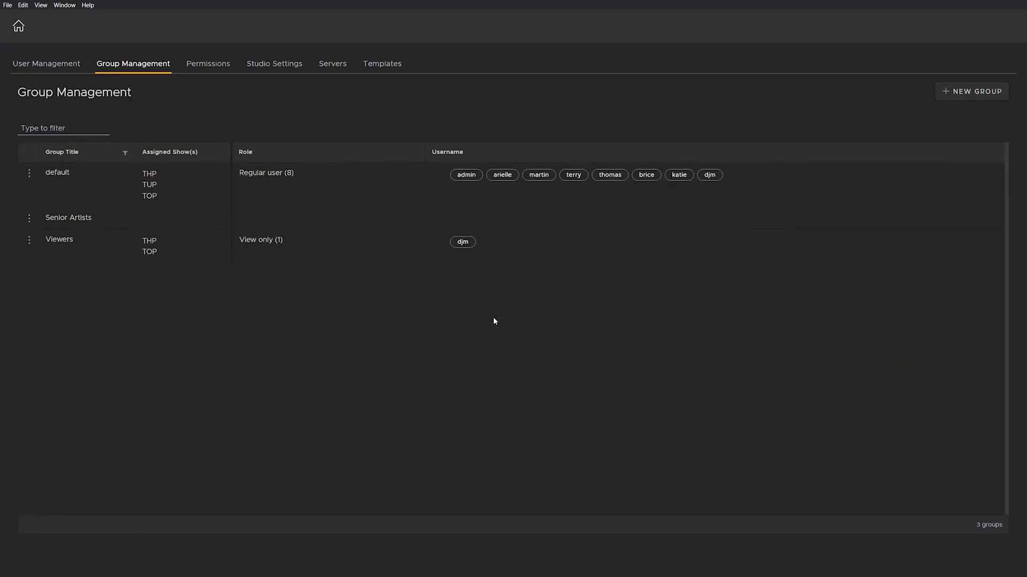
Step: In User Management, start a new user named 'User A' and enter its password twice
left_click(72, 71)
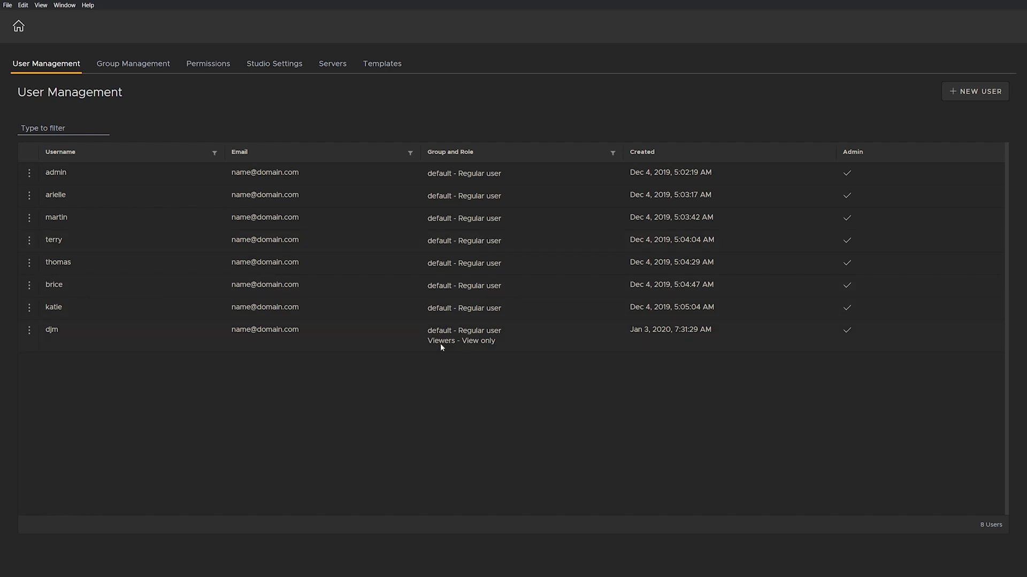
left_click(960, 91)
left_click(566, 229)
type("User A")
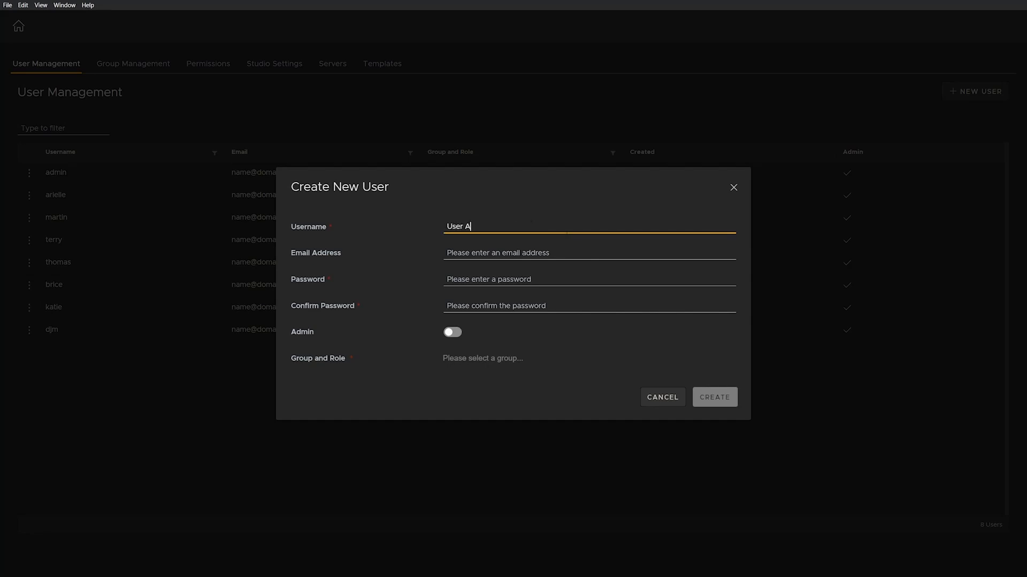
key("Tab")
key("Tab")
type("****")
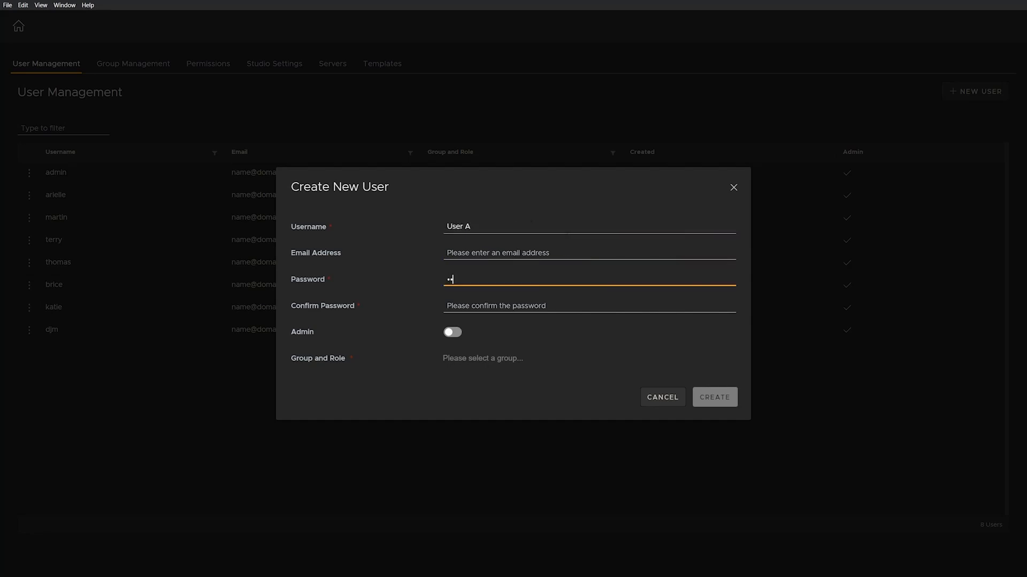
key("Tab")
type("****")
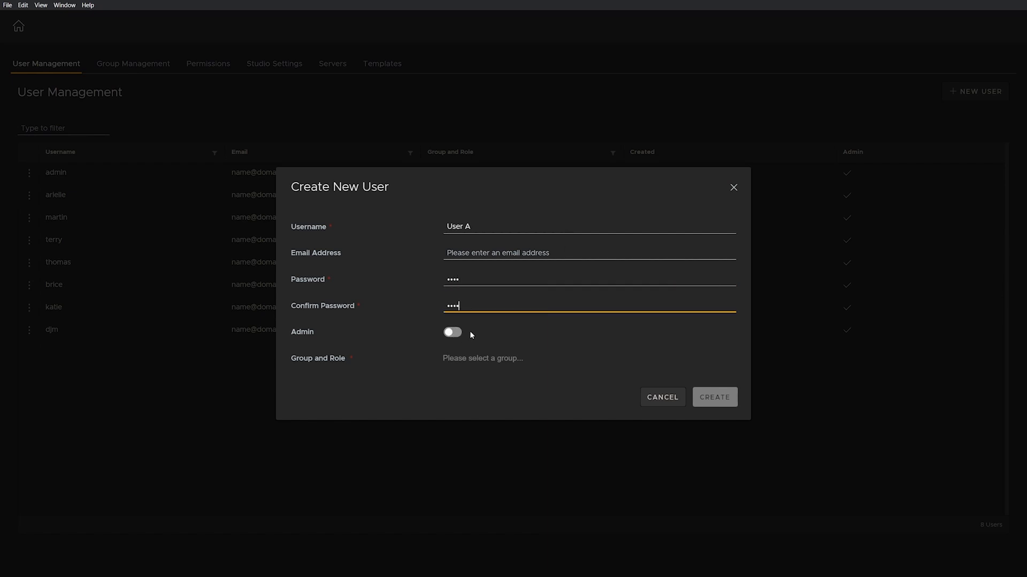
Step: Keep User A non-admin, assign Senior Artists - Regular user, and create the account
left_click(451, 332)
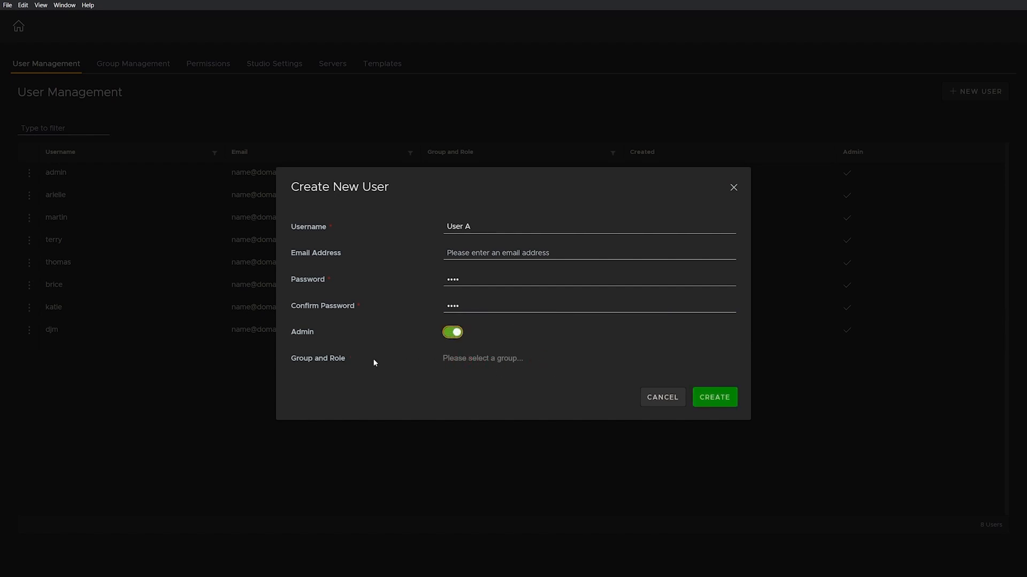
left_click(452, 333)
left_click(465, 357)
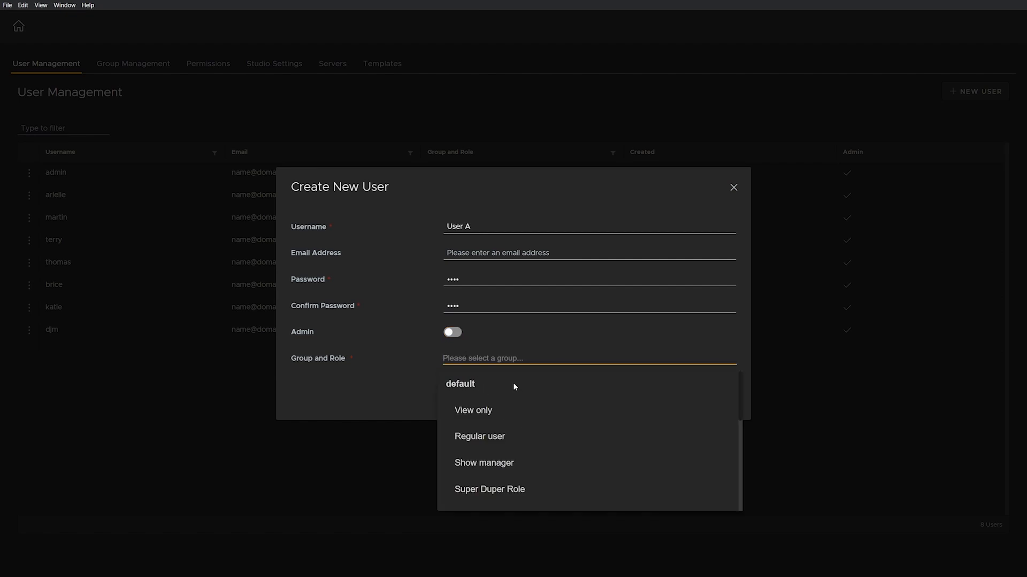
scroll(513, 385, "down", 3)
scroll(513, 385, "up", 3)
scroll(466, 387, "down", 6)
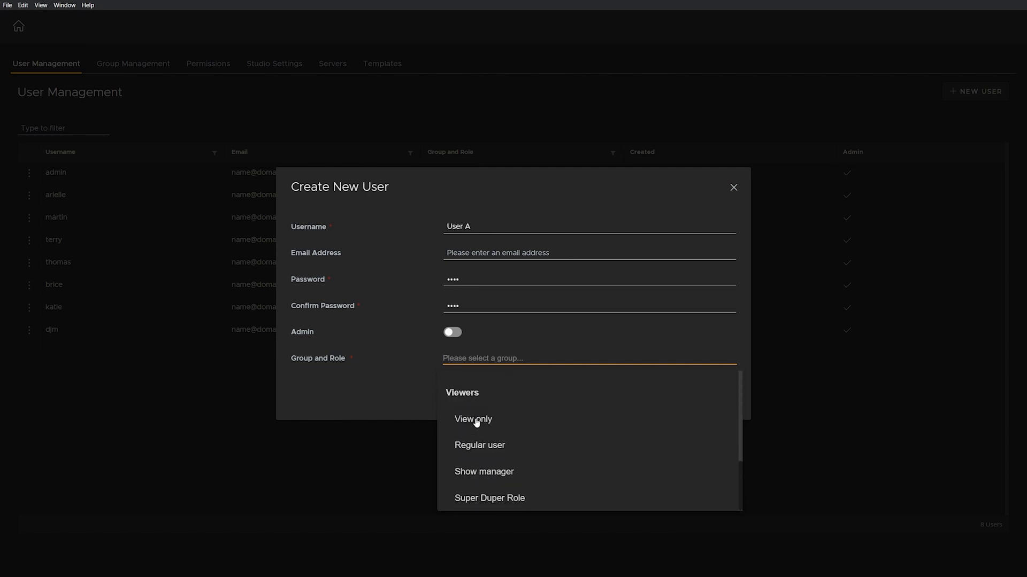
scroll(480, 391, "up", 3)
scroll(481, 395, "down", 1)
scroll(481, 393, "up", 3)
left_click_drag(740, 408, 743, 422)
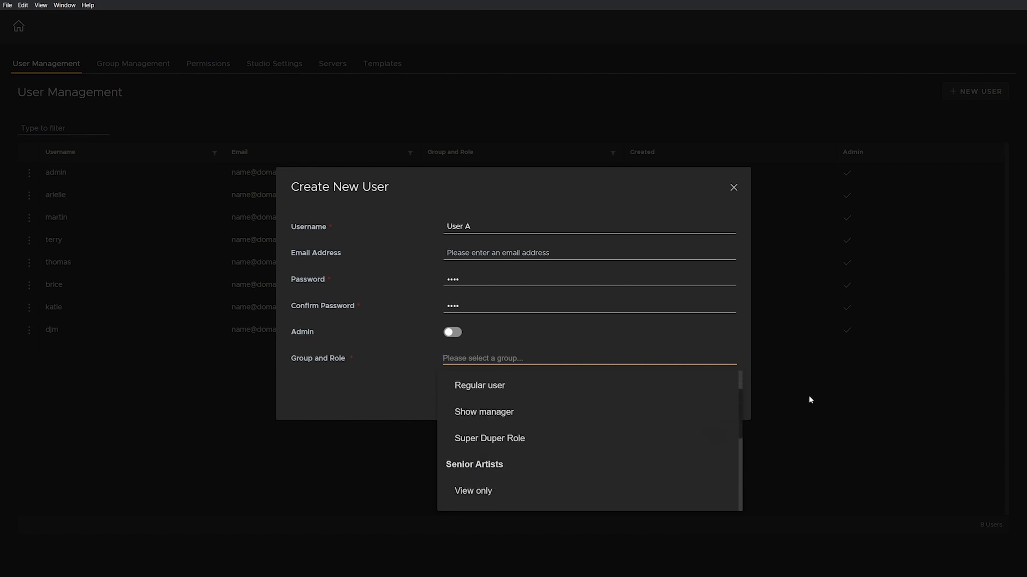
left_click_drag(739, 402, 726, 434)
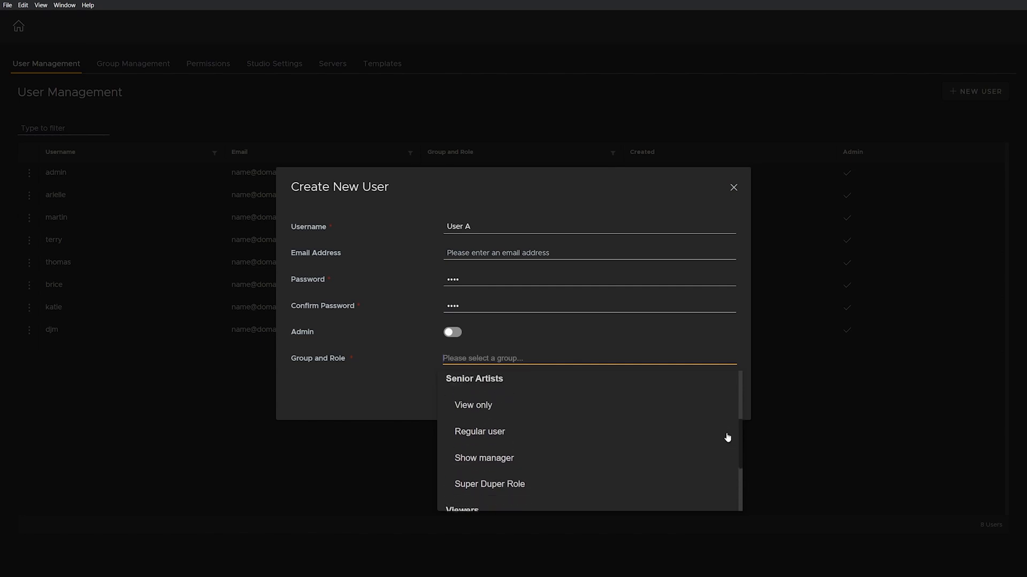
left_click(477, 432)
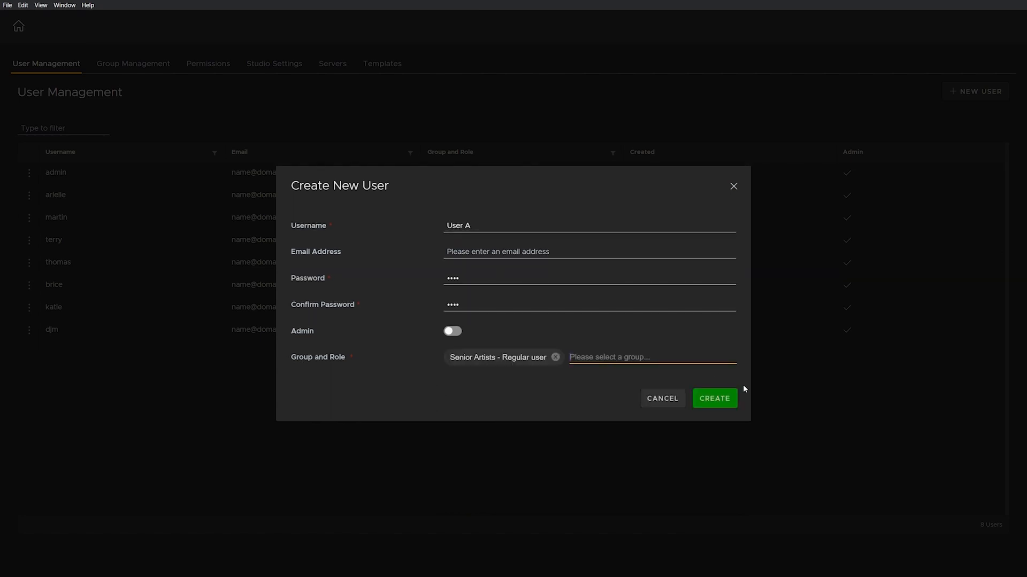
left_click(733, 400)
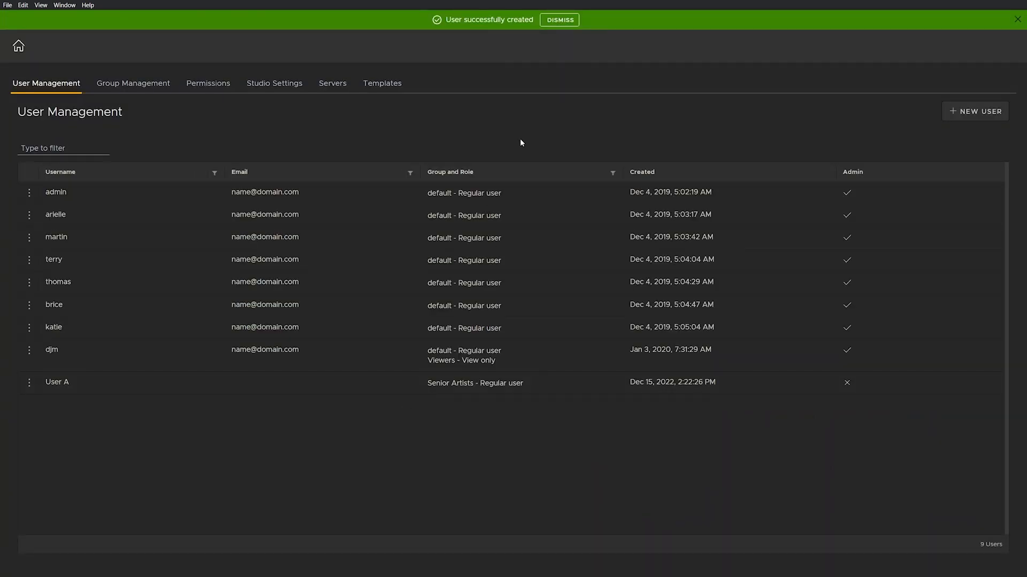
Step: Dismiss the notice and start a new user named 'User B' with its password entered twice
left_click(559, 22)
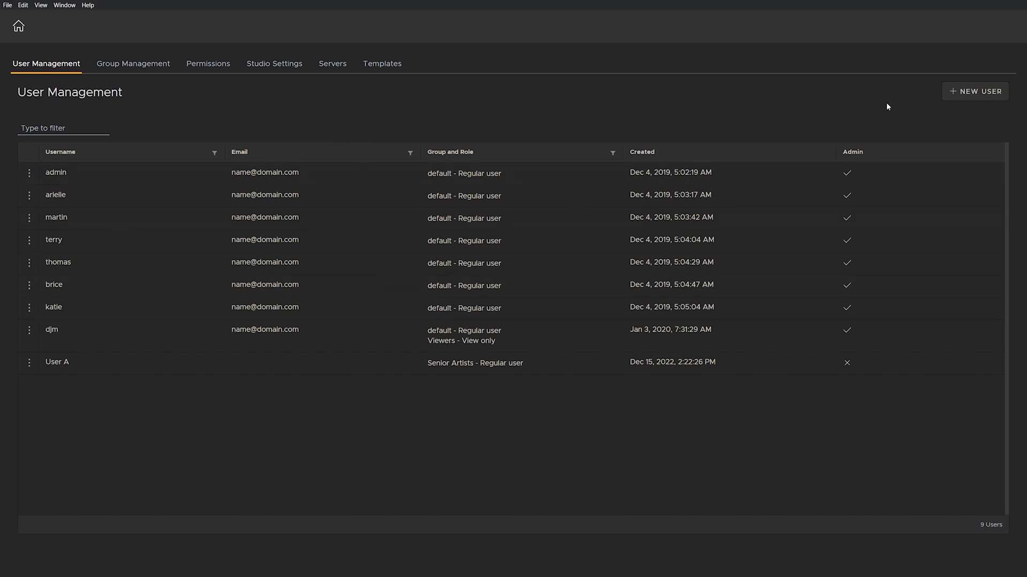
left_click(984, 95)
left_click(507, 227)
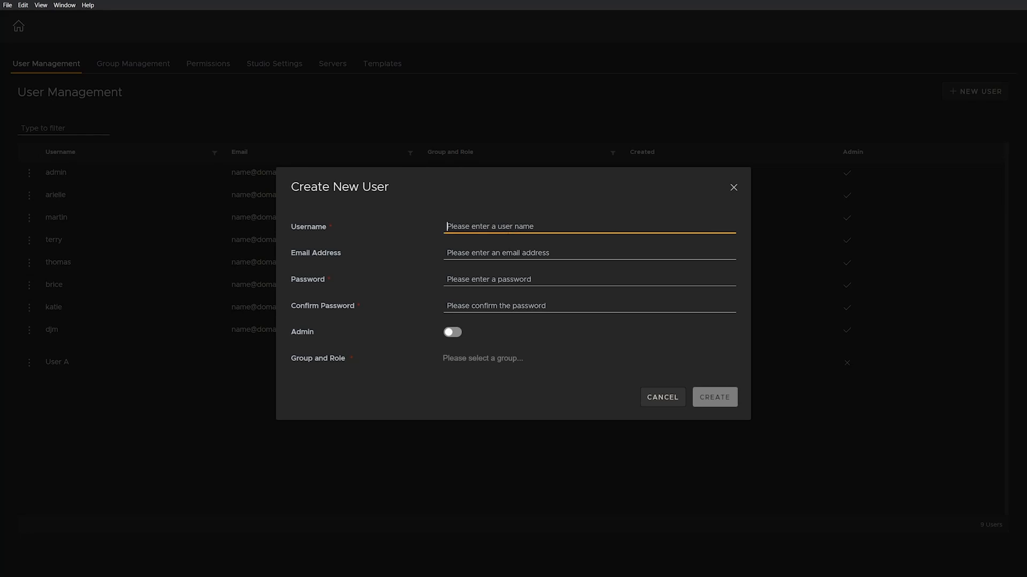
type("User B")
key("Tab")
key("Tab")
type("1234")
key("Tab")
type("1234")
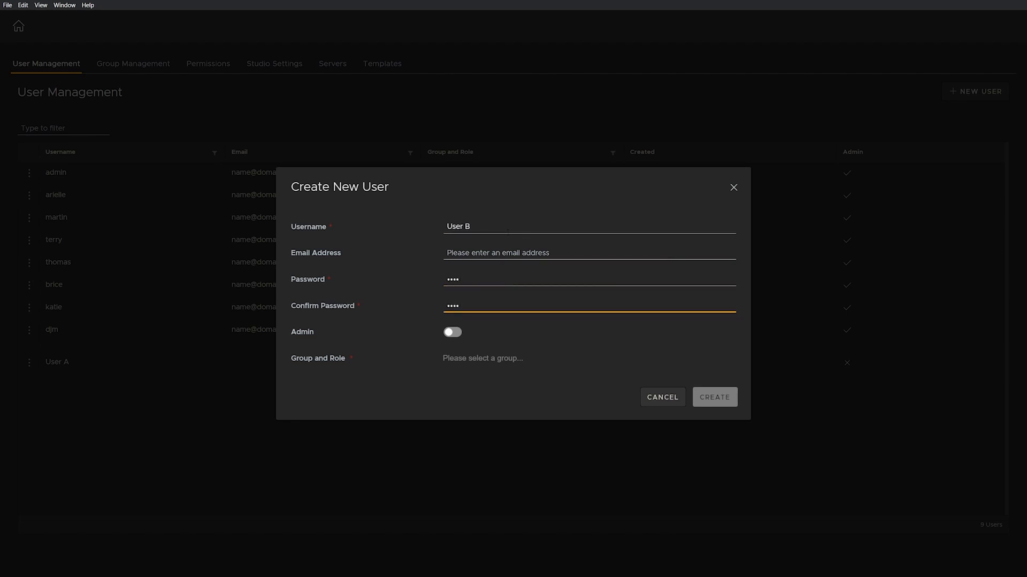
Step: Assign User B the Senior Artists - Regular user role and create the account
left_click(483, 358)
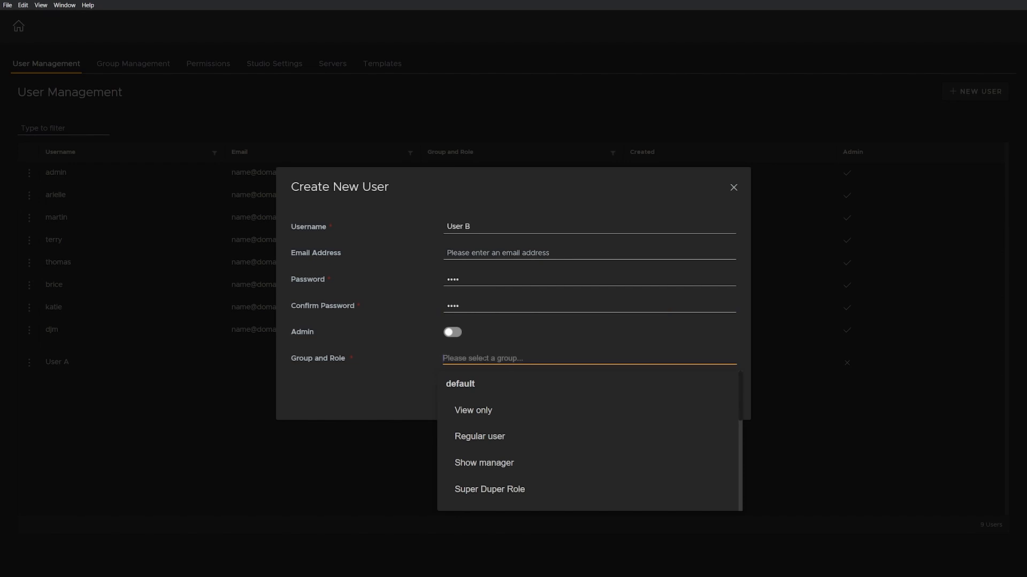
scroll(553, 401, "down", 5)
scroll(552, 395, "up", 1)
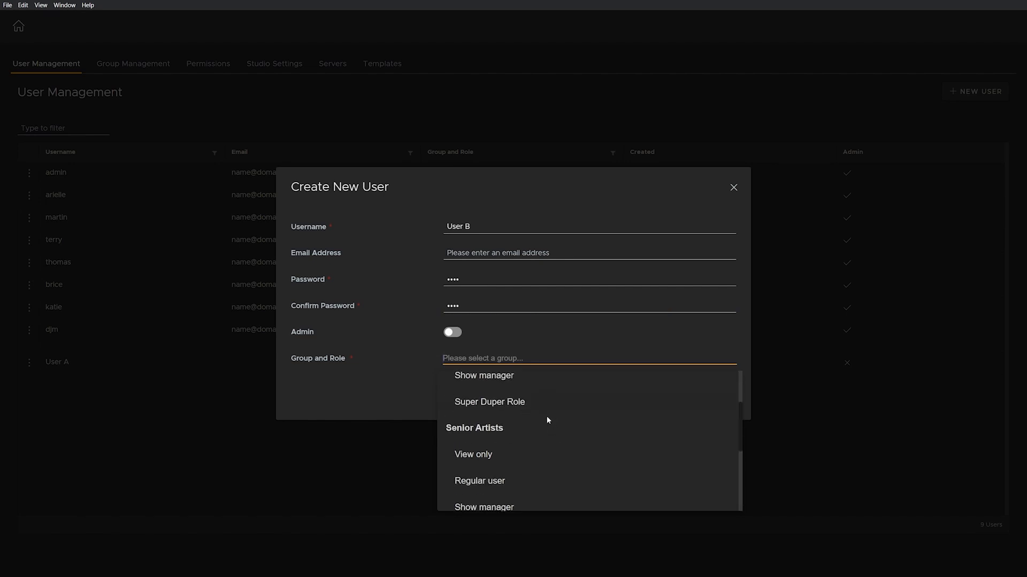
left_click(486, 480)
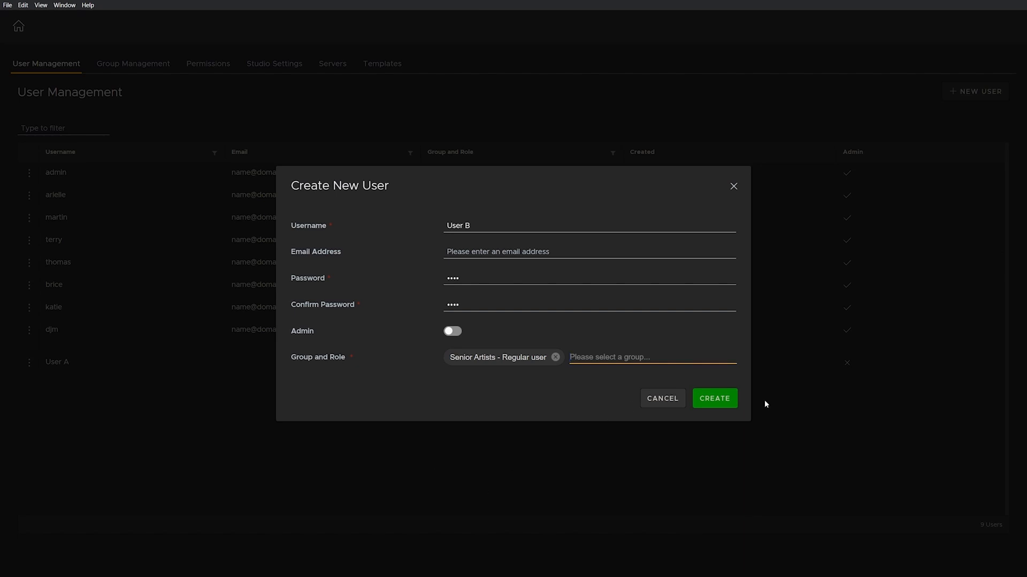
left_click(724, 400)
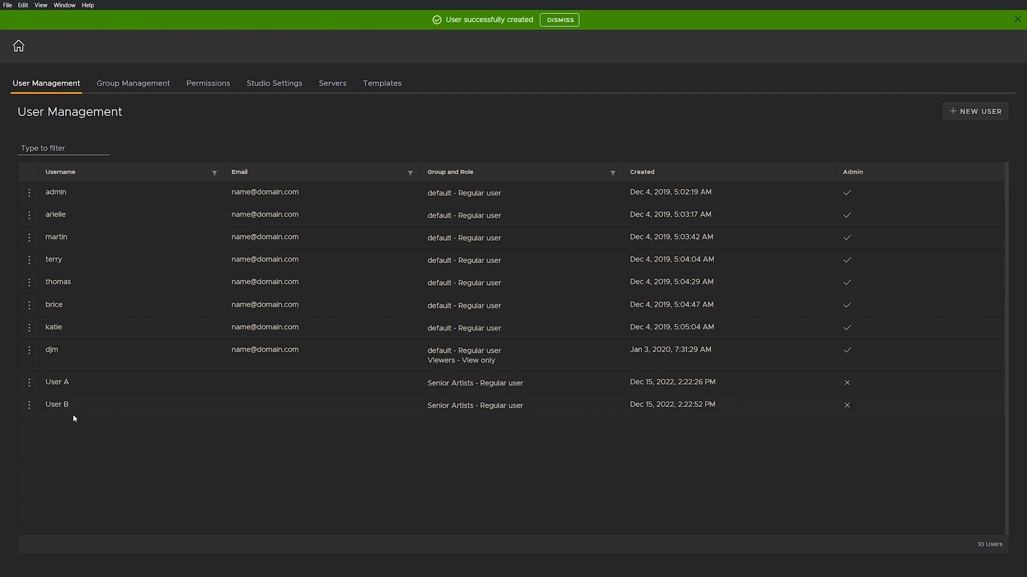
Step: Review the group list and the role permissions table, then return to the groups
left_click(113, 83)
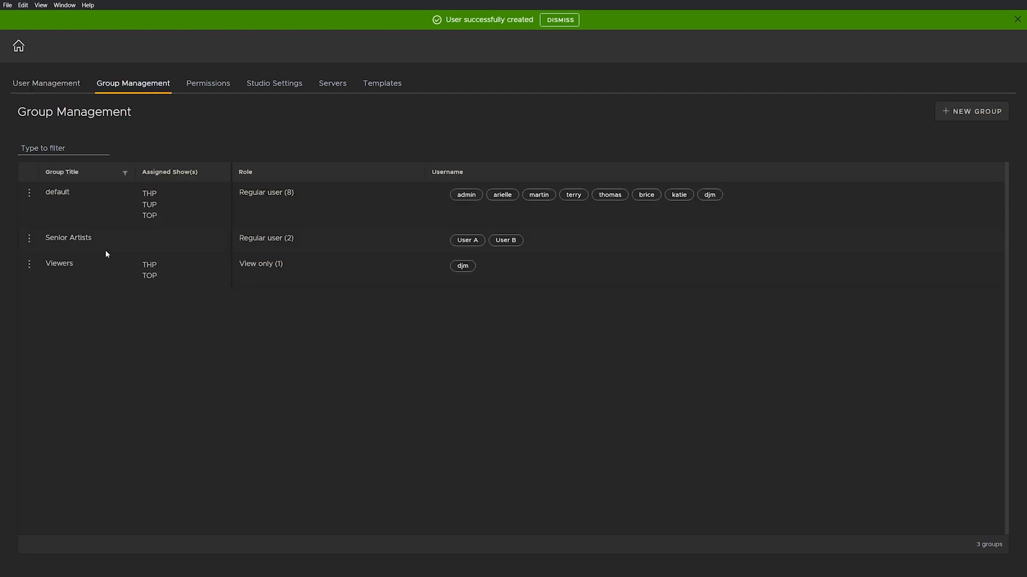
left_click(212, 88)
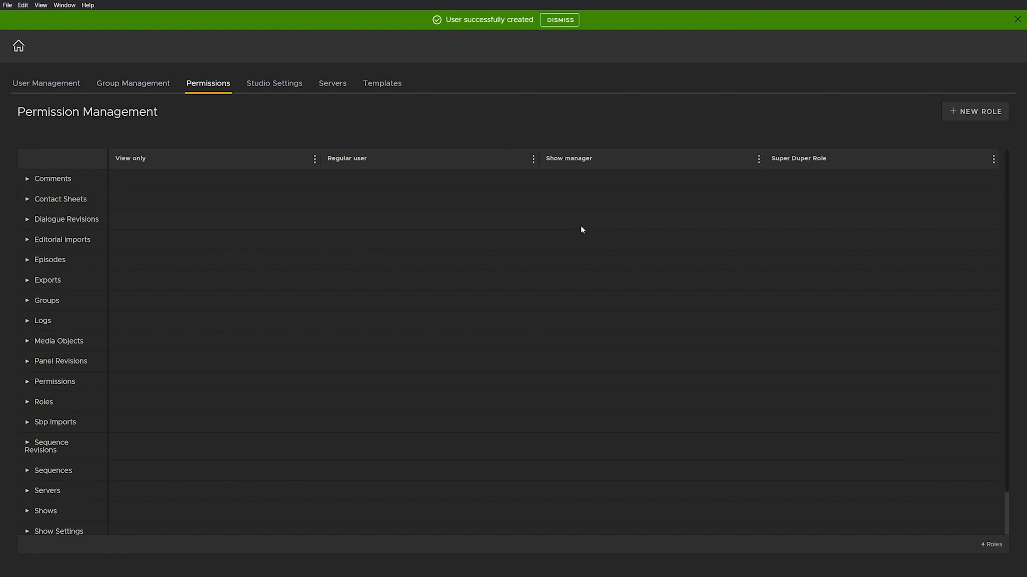
left_click(133, 86)
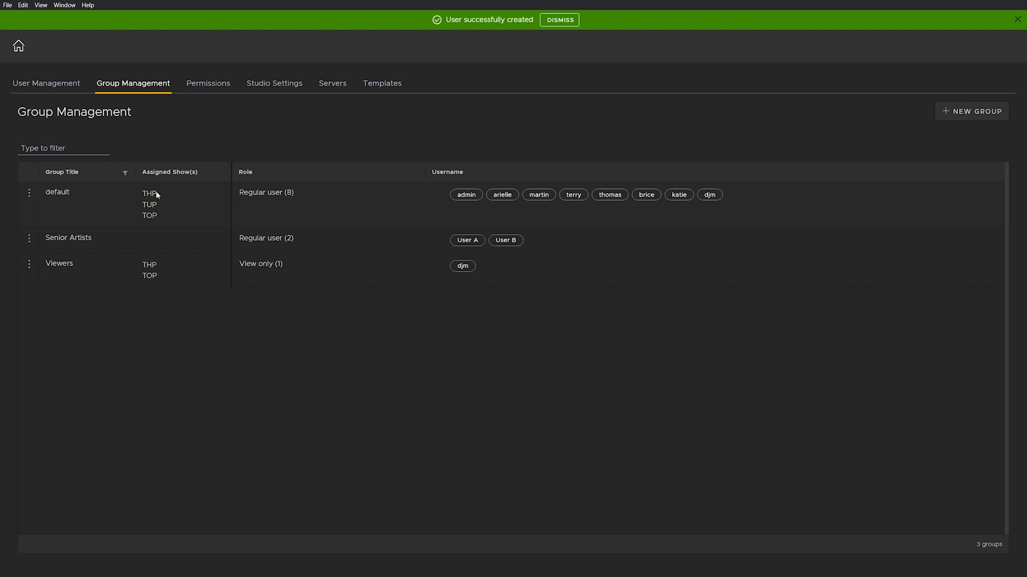
Step: Go Home, reopen the Management Console, dismiss the notice, and show Group Management
left_click(18, 47)
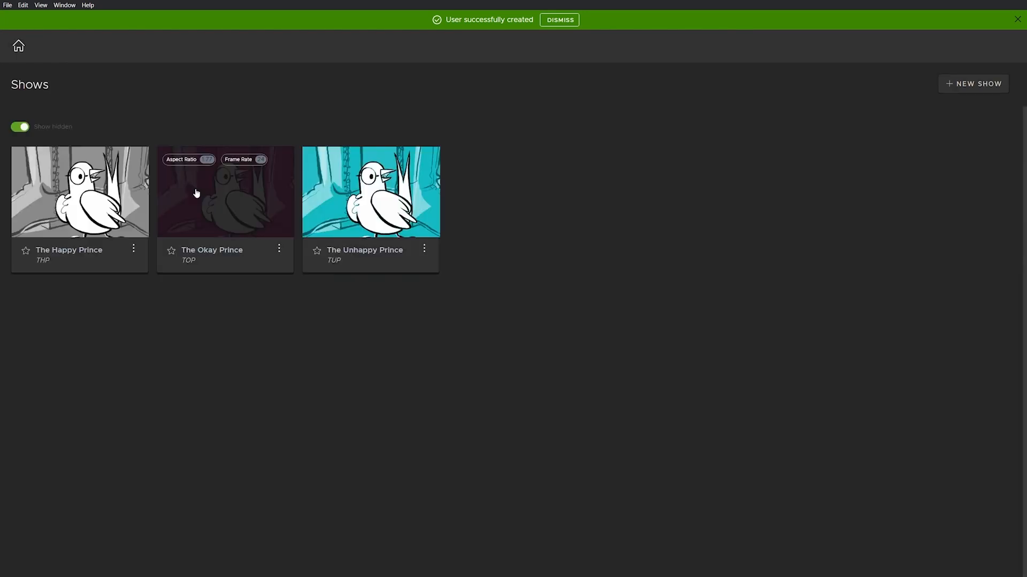
left_click(8, 5)
left_click(24, 46)
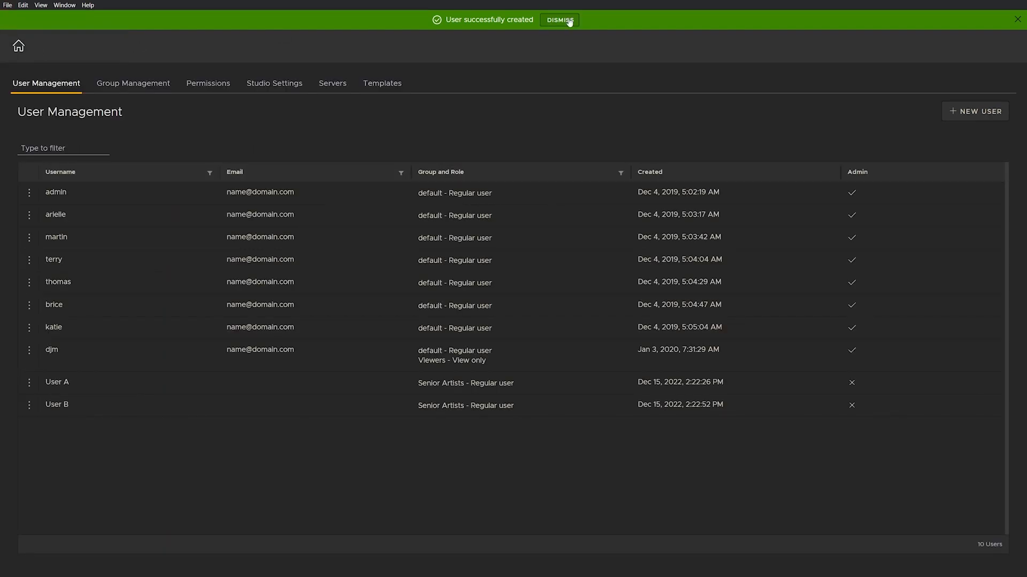
left_click(569, 20)
left_click(149, 66)
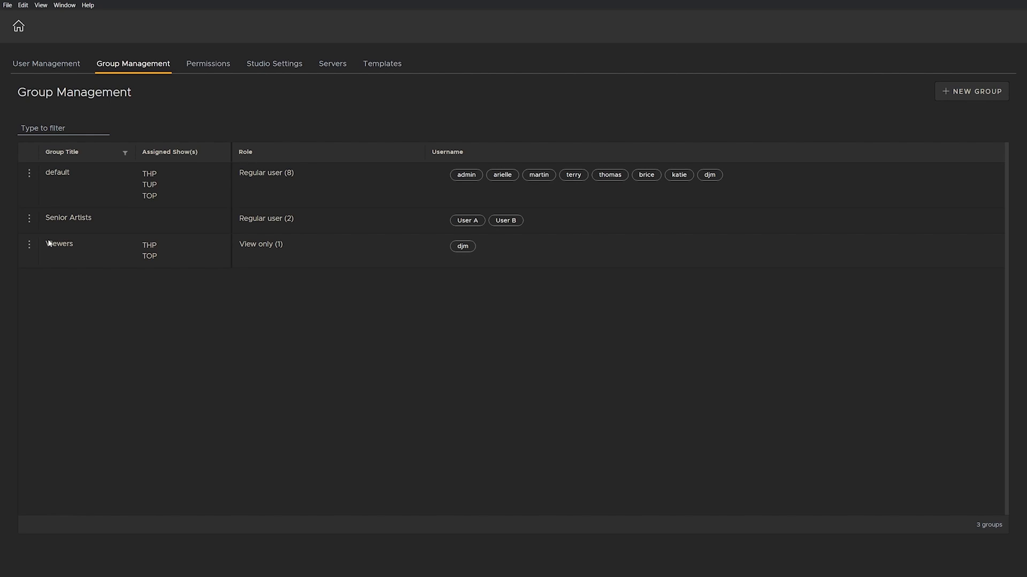
Step: Edit the Viewers group so User A and User B are its only View only members, and save
left_click(29, 247)
left_click(61, 235)
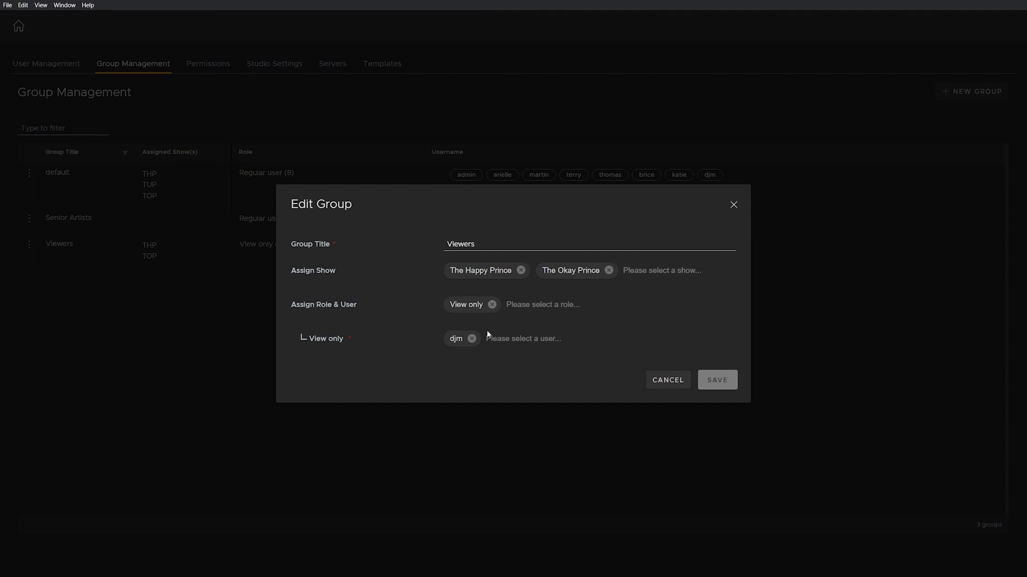
left_click(534, 338)
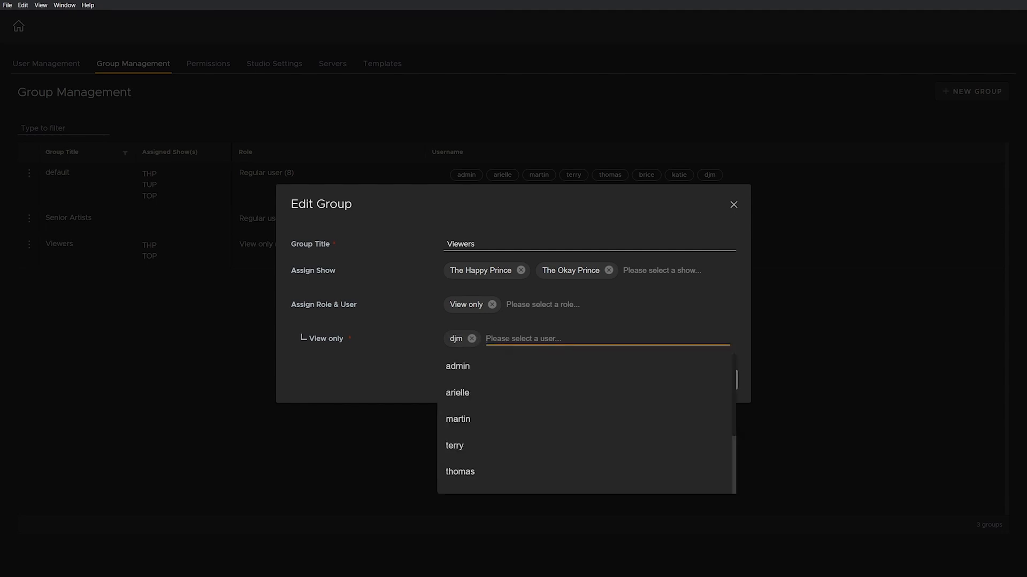
scroll(516, 423, "down", 2)
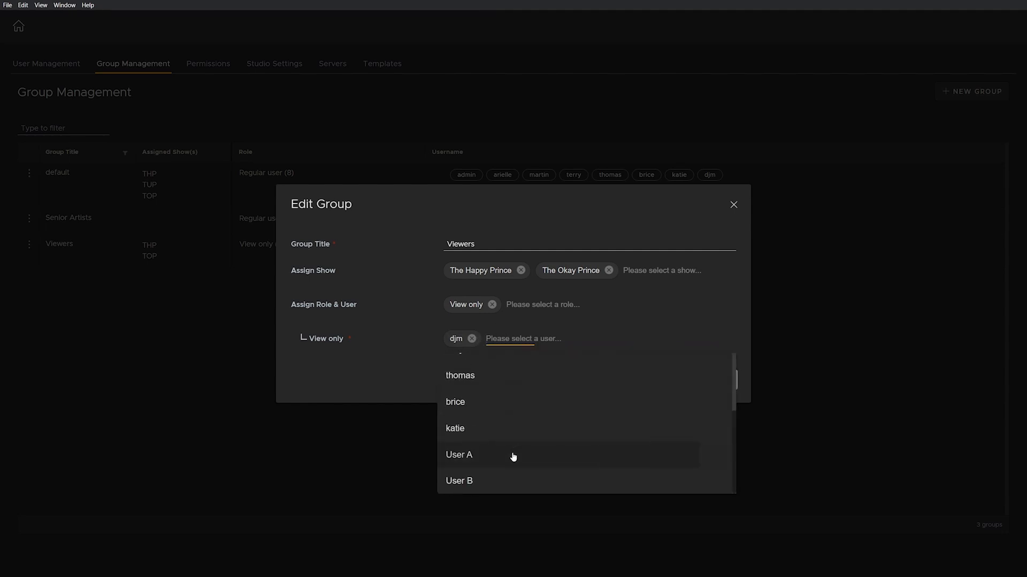
left_click(512, 455)
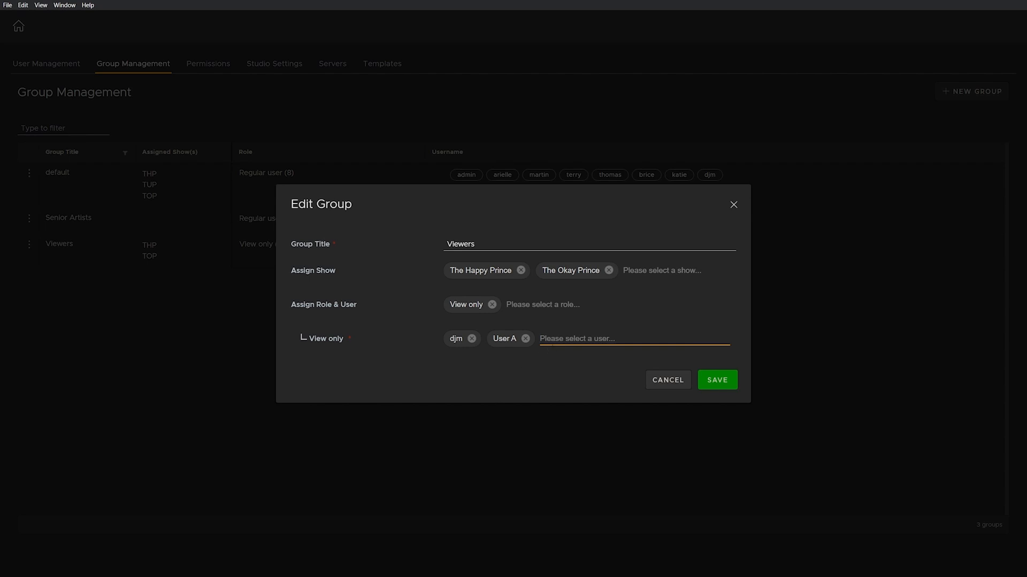
left_click(557, 339)
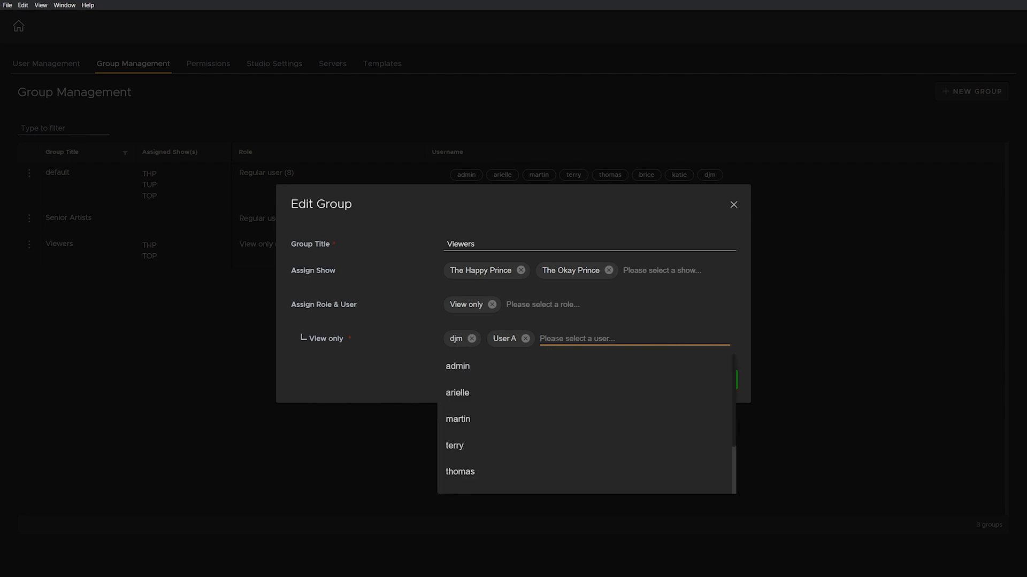
scroll(521, 440, "down", 2)
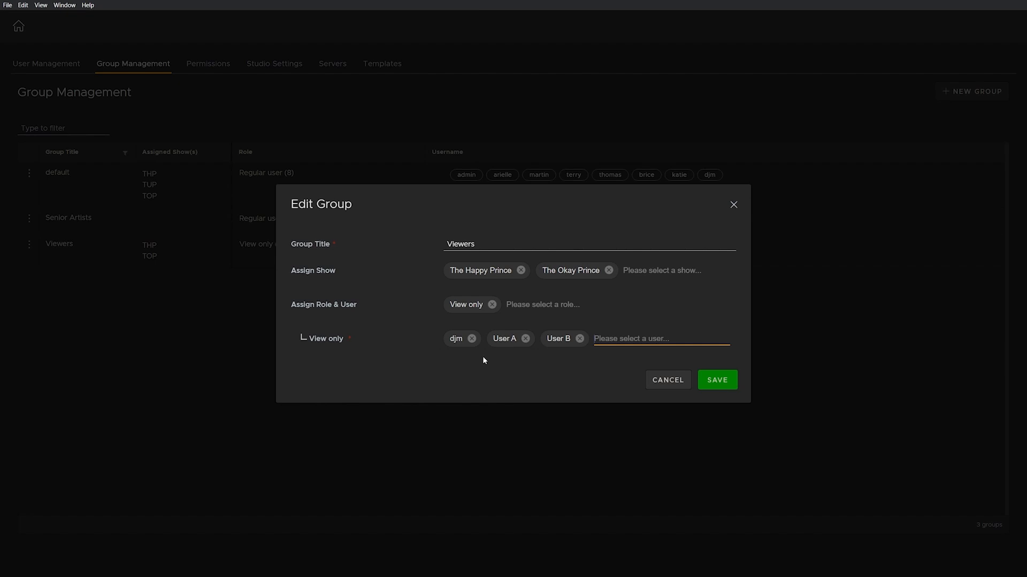
left_click(472, 339)
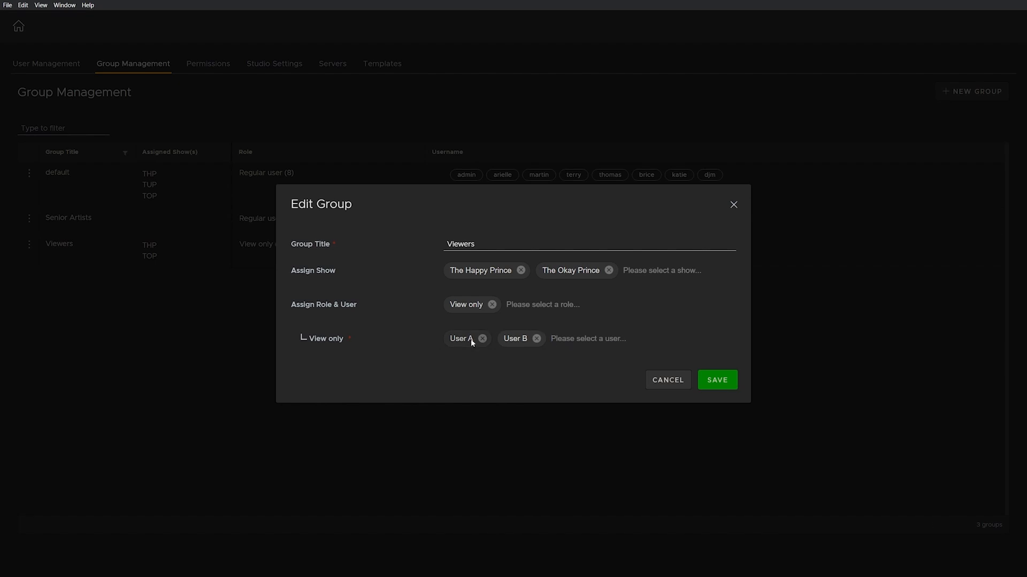
left_click(716, 383)
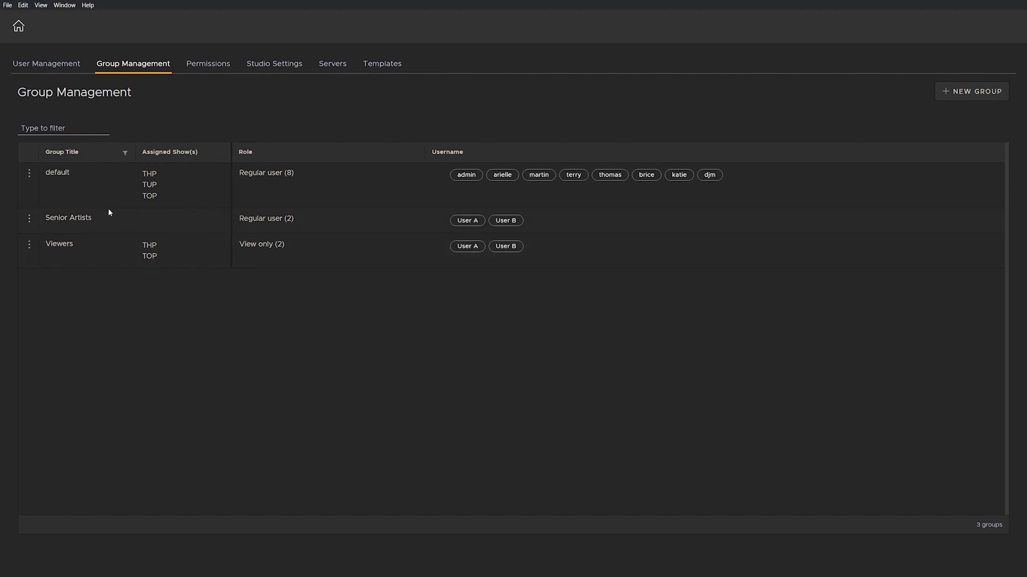
Step: Edit the Senior Artists group to assign The Unhappy Prince show, then save
left_click(29, 221)
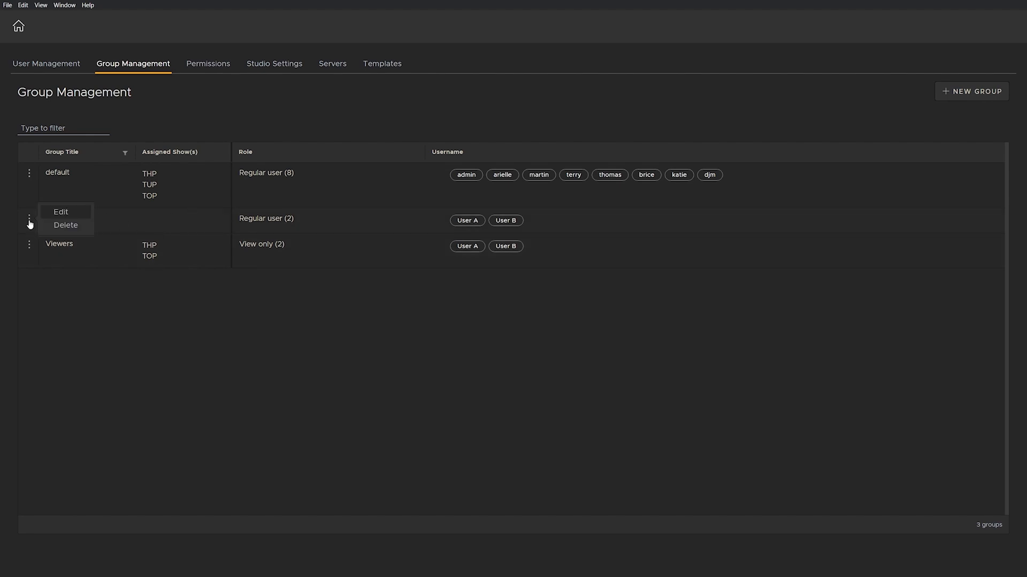
left_click(61, 212)
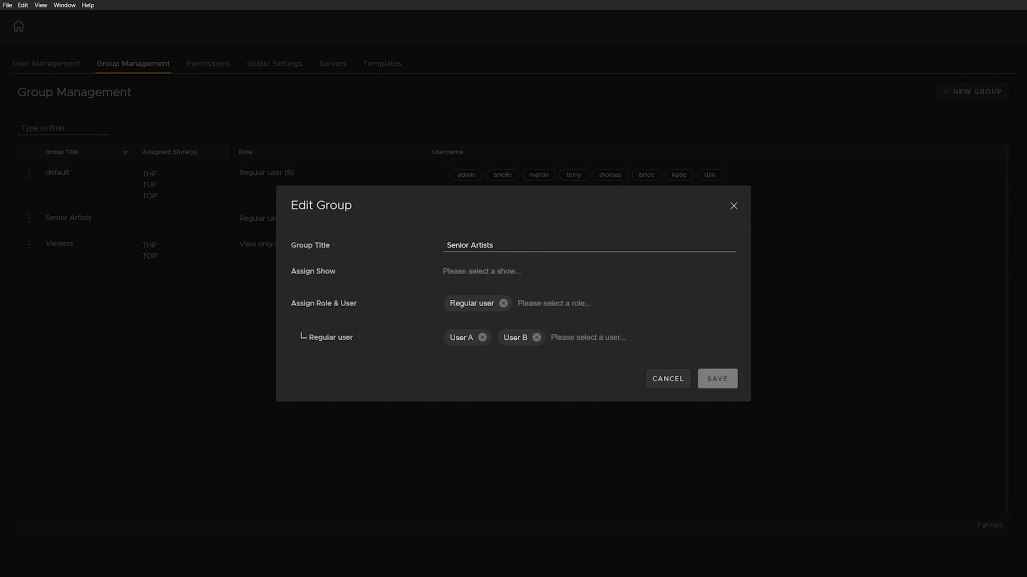
left_click(482, 272)
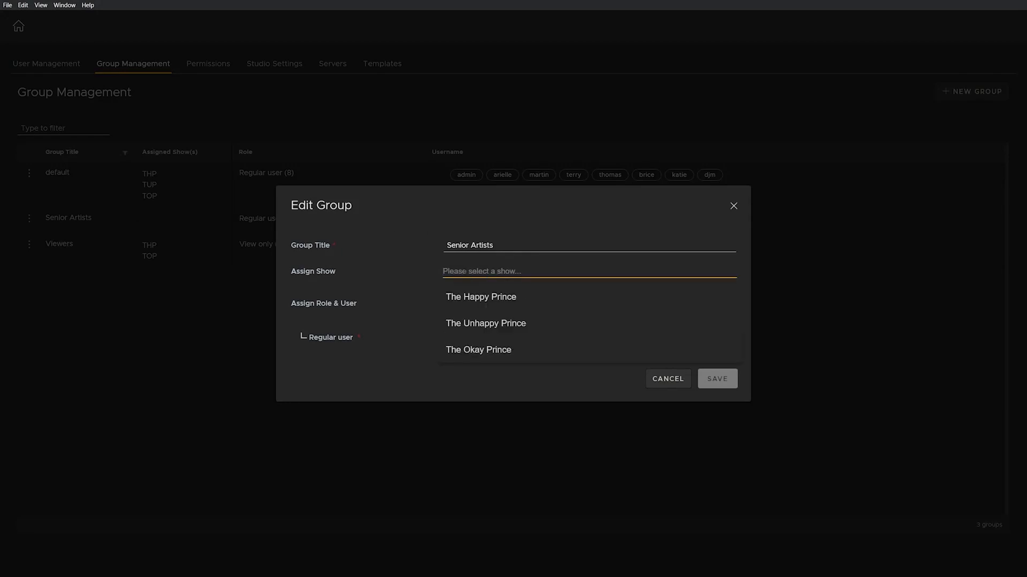
left_click(485, 326)
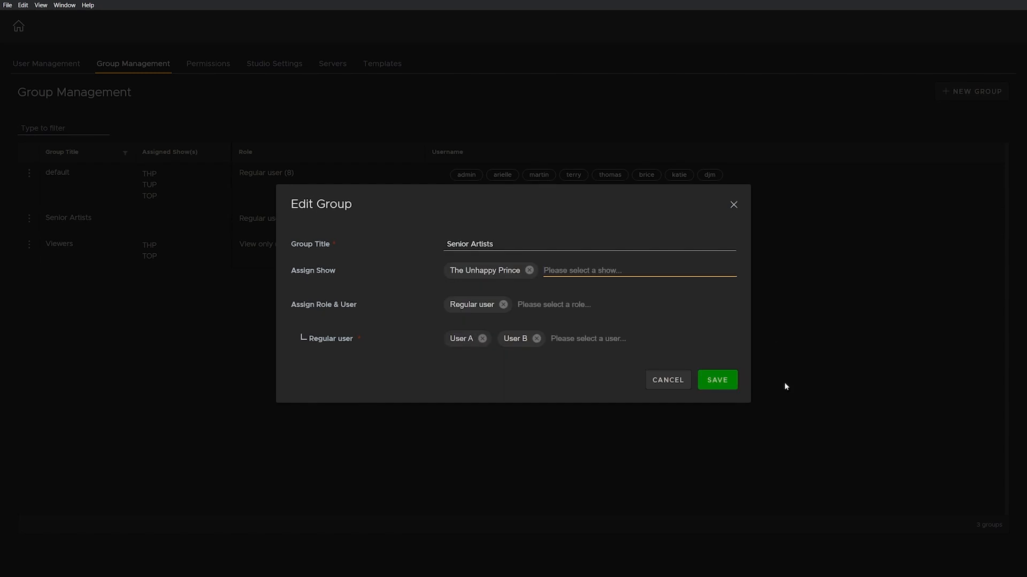
left_click(724, 384)
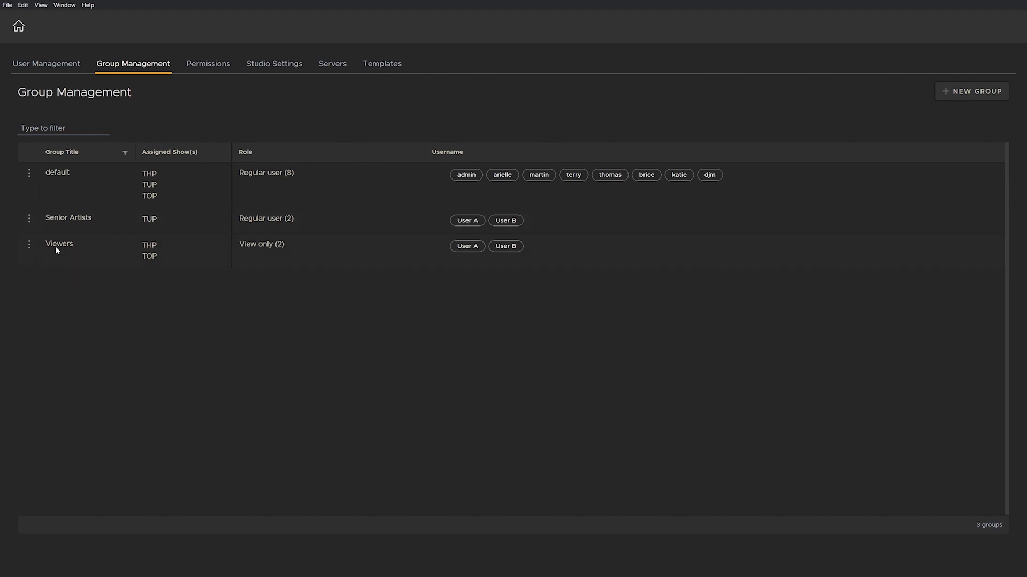
Step: Remove User B from the Senior Artists group's regular users and save the group
left_click(28, 219)
left_click(59, 212)
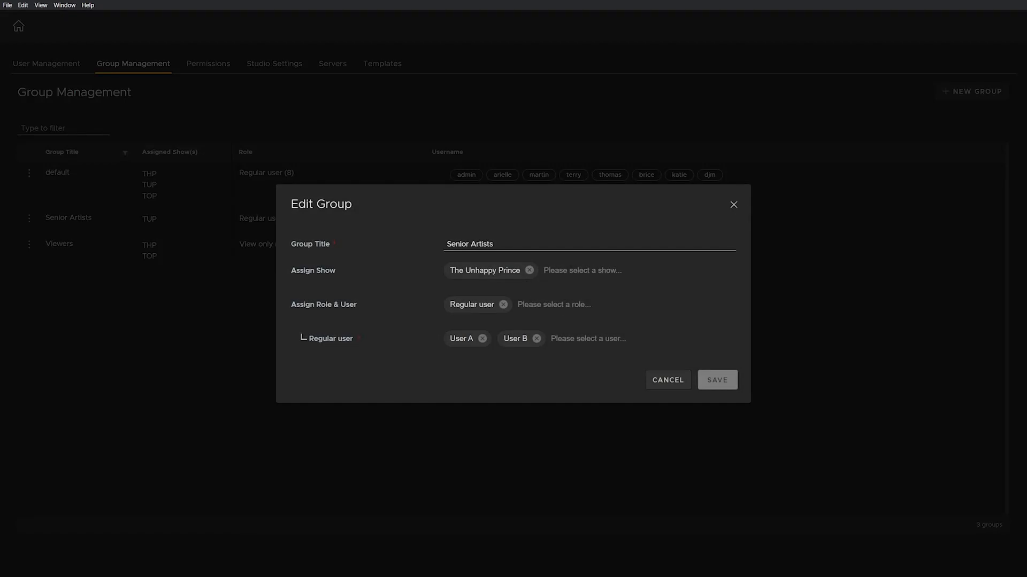
left_click(536, 338)
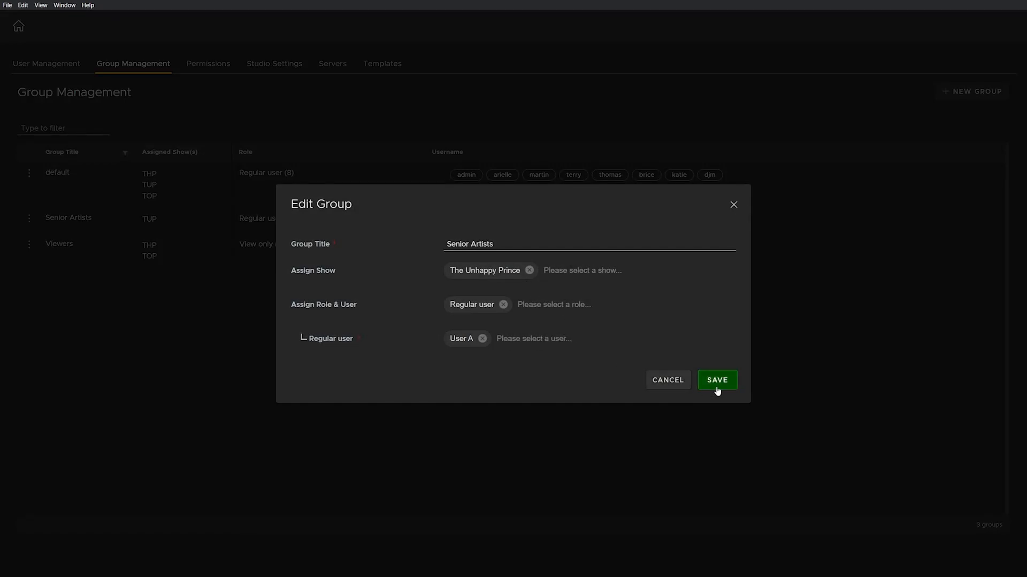
left_click(717, 386)
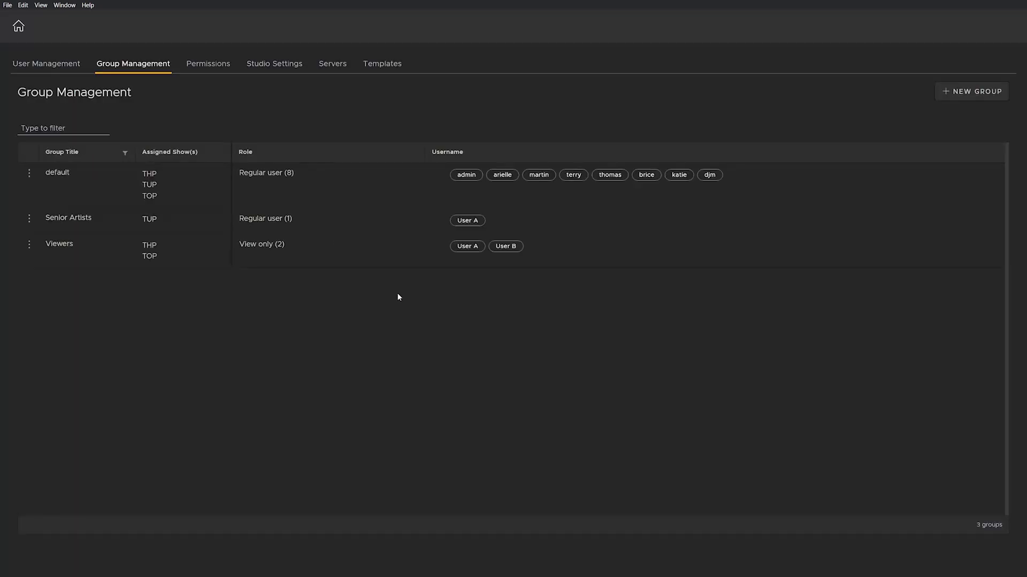
left_click(6, 5)
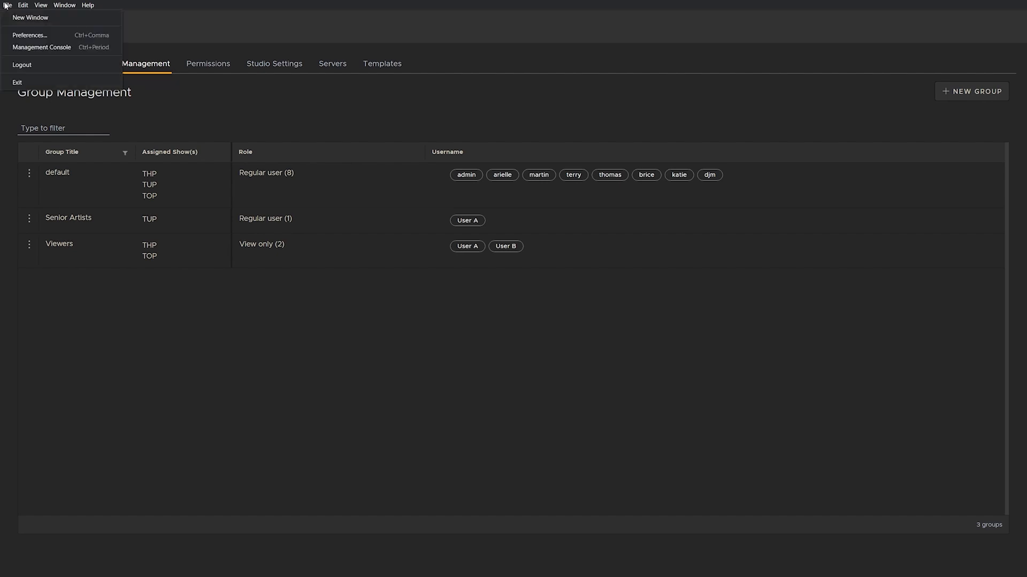
Step: Log out of the administrator account and log in as User A with the account password
left_click(44, 61)
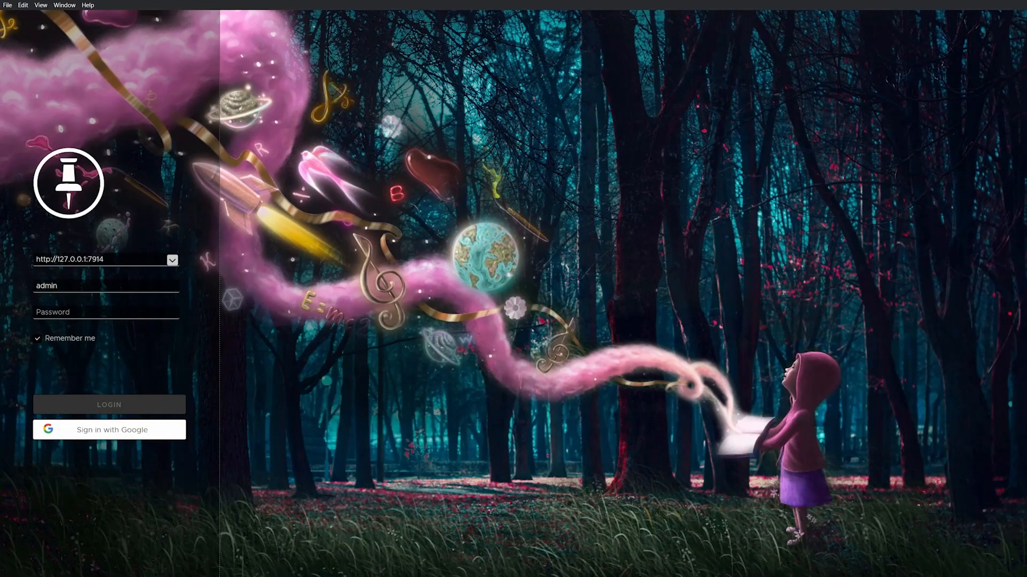
type("User A")
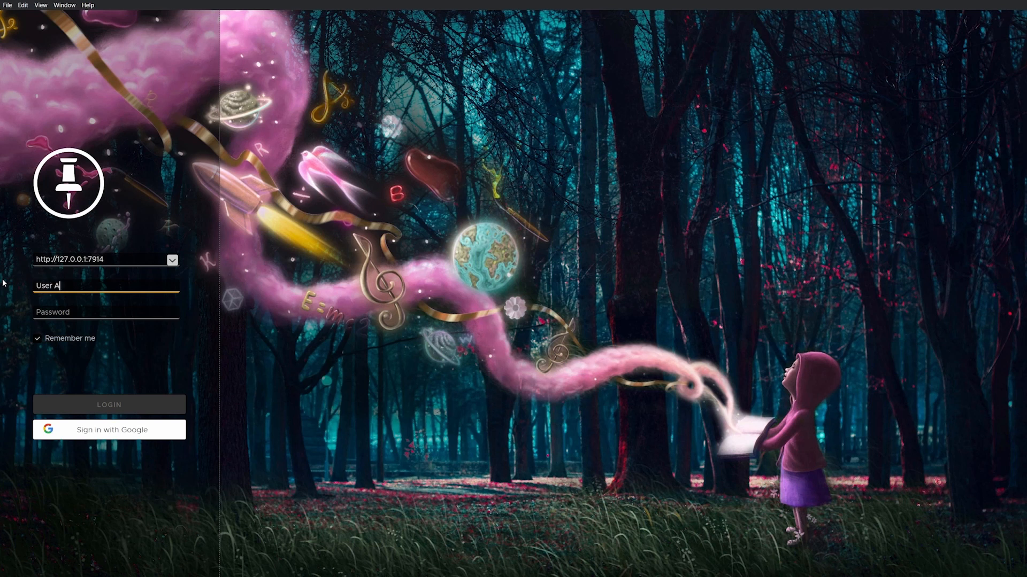
key("Tab")
type("••••")
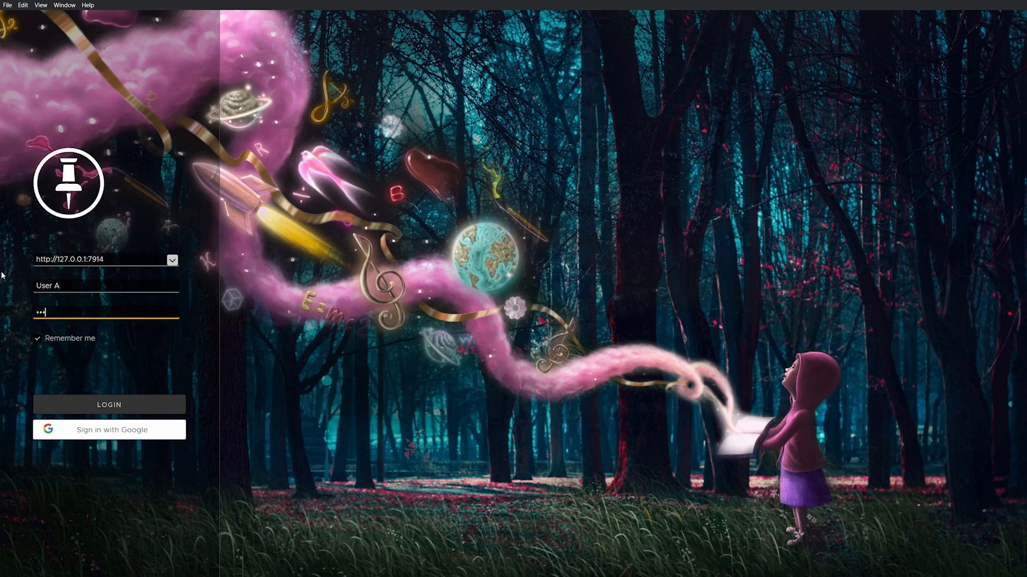
left_click(87, 408)
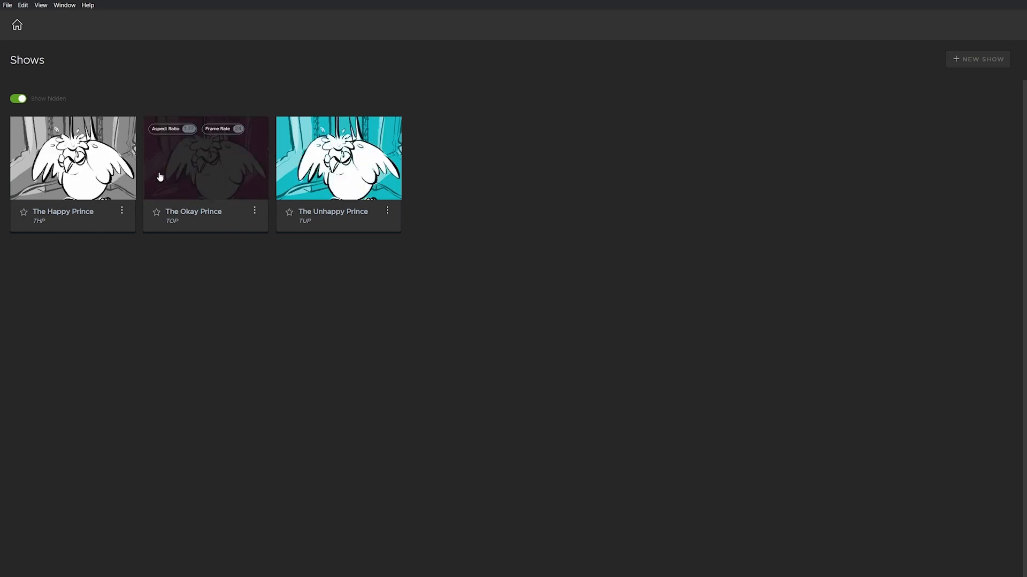
left_click(197, 167)
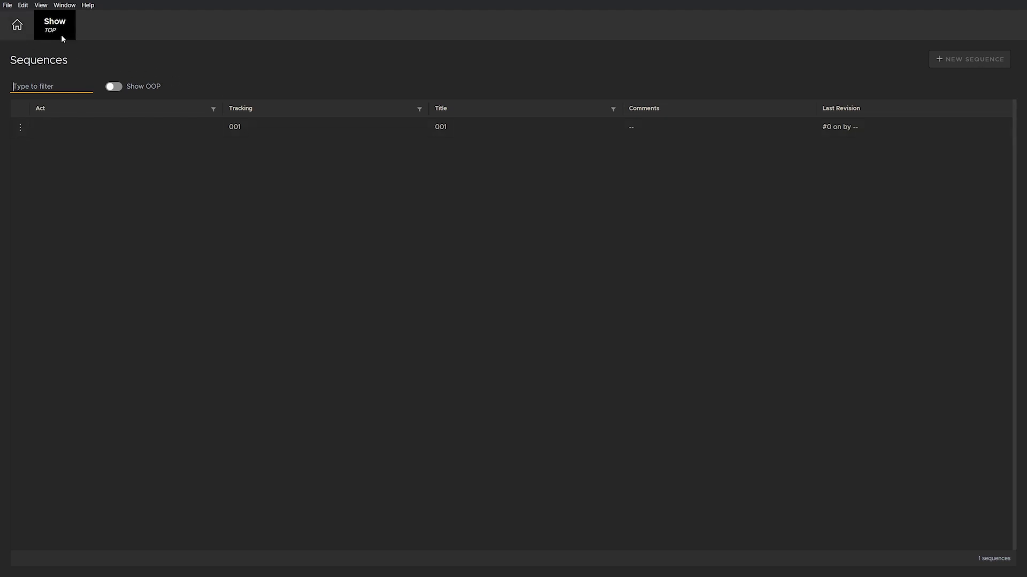
left_click(393, 131)
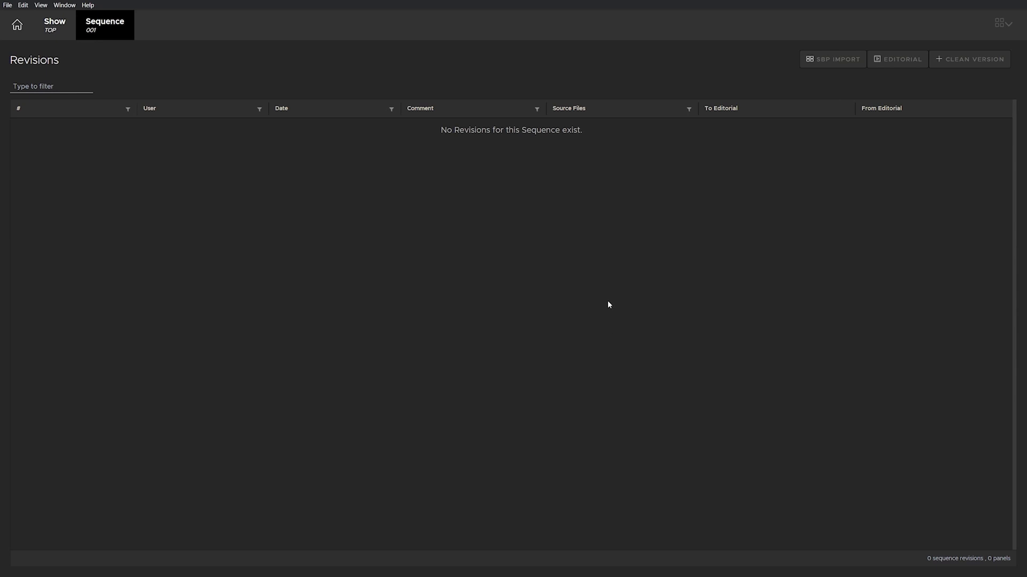
left_click(58, 30)
left_click(26, 30)
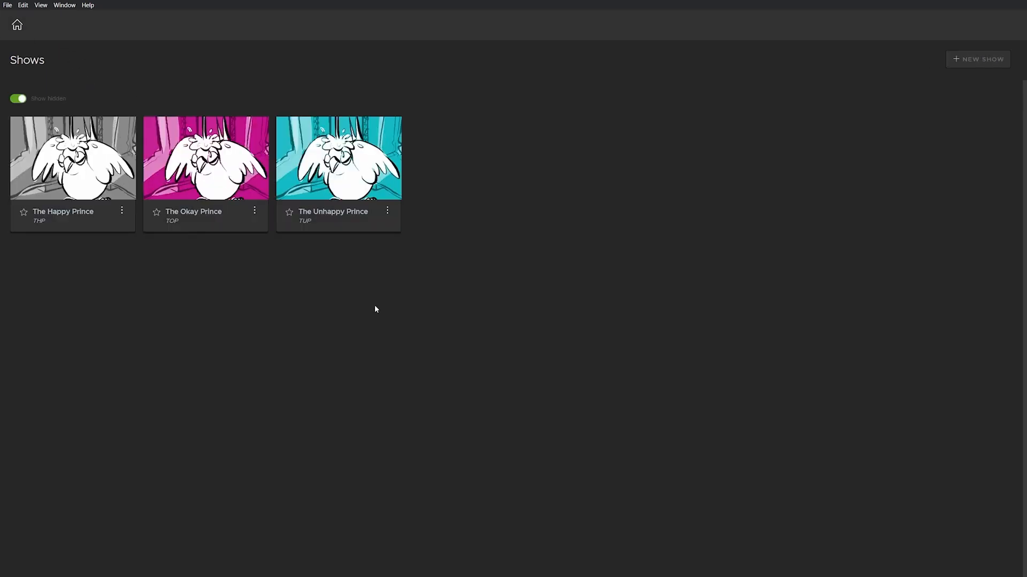
Step: Start a clean revision of The Unhappy Prince sequence 001 and add a red-tagged panel
left_click(331, 169)
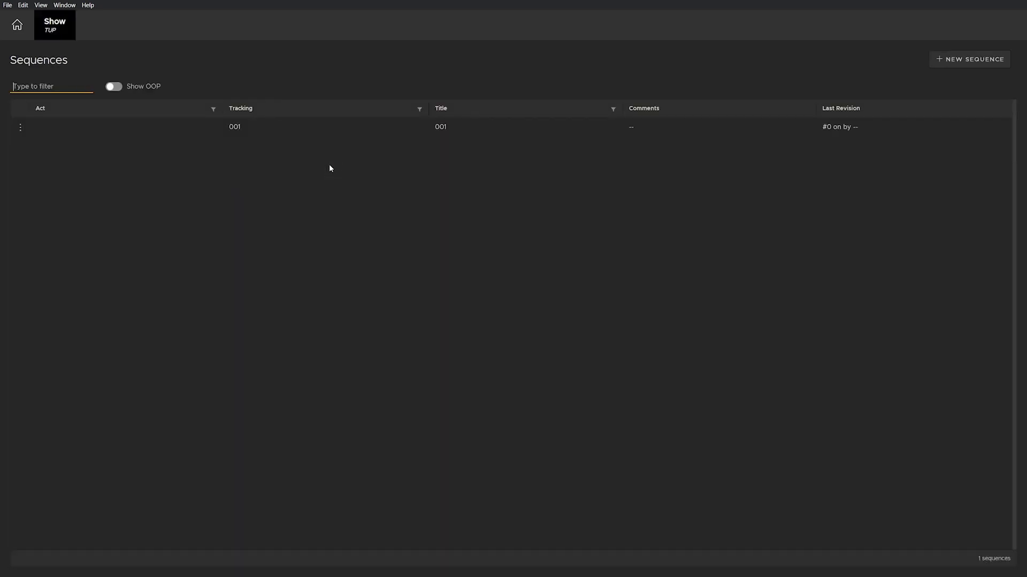
left_click(383, 131)
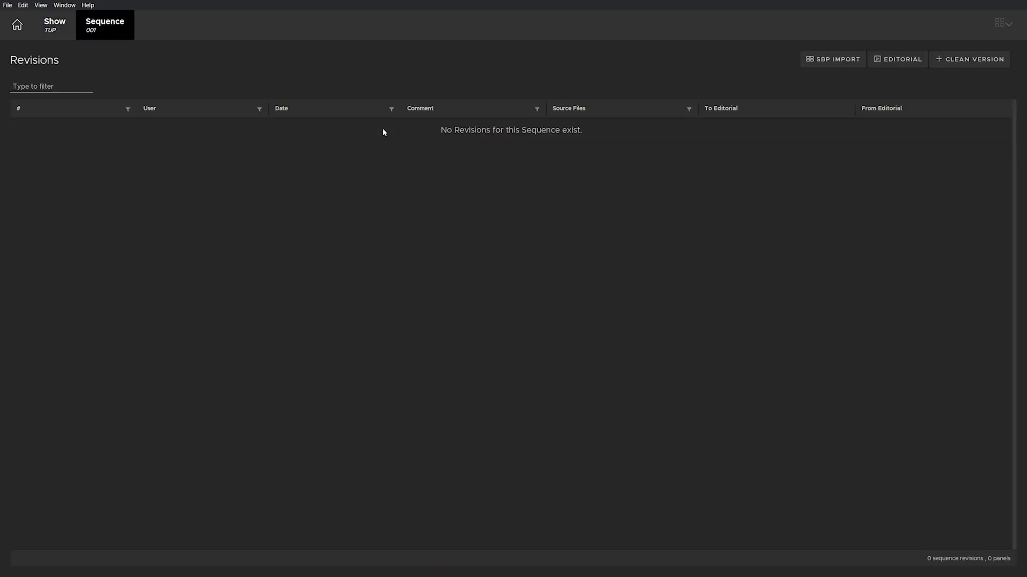
left_click(961, 64)
left_click(11, 78)
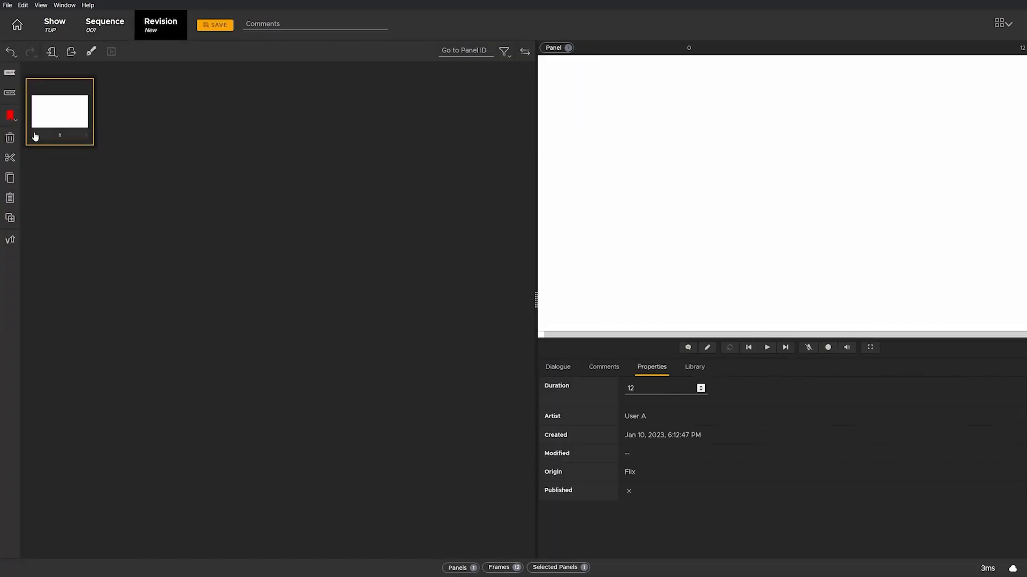
left_click(9, 115)
left_click(10, 239)
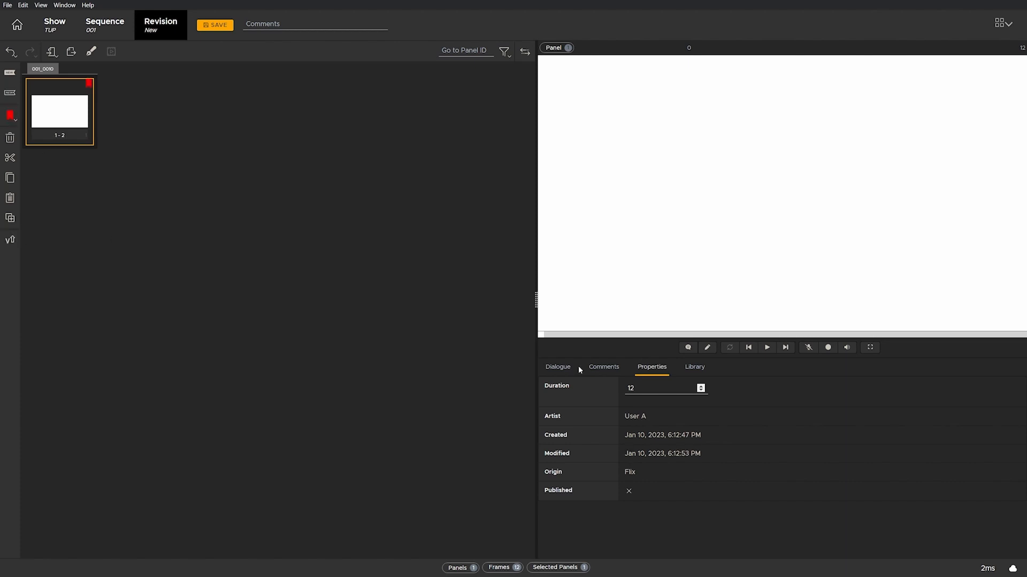
Step: Post the comment 'Add comment' on the panel and write the dialogue 'Add Dialogue'
left_click(556, 373)
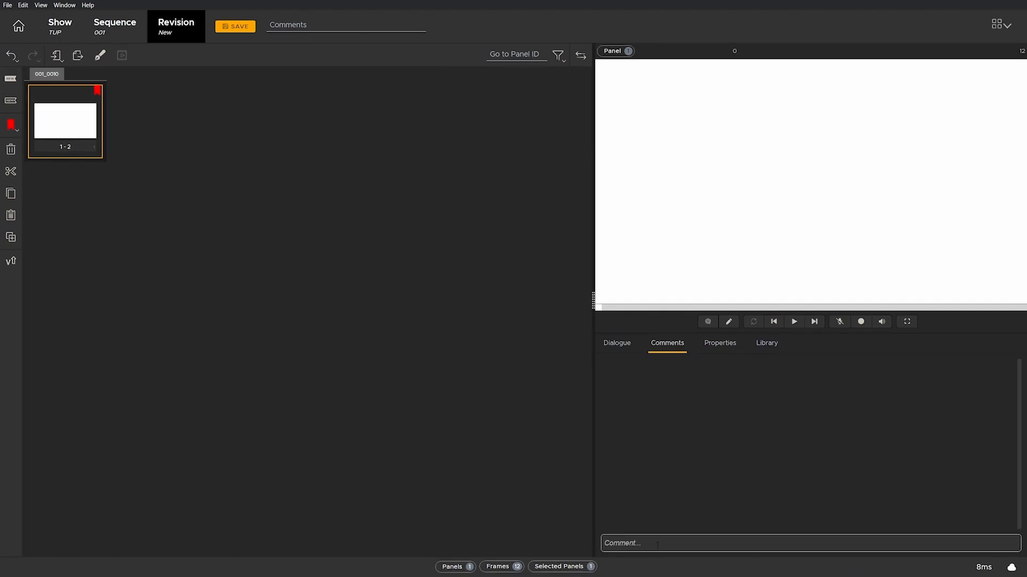
type("Add comment")
key("Return")
left_click(616, 344)
left_click(637, 407)
type("Add Dialogue")
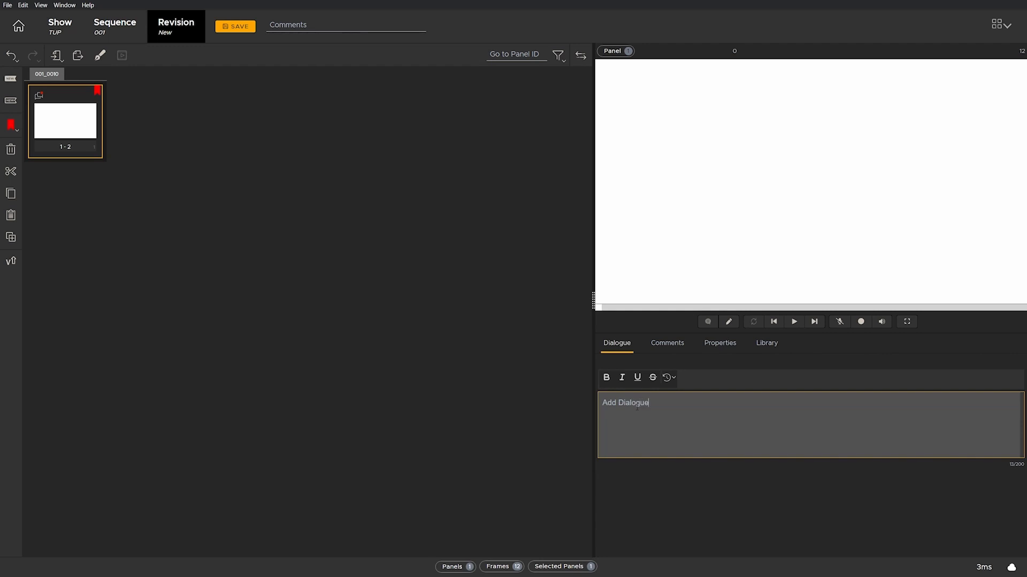
Step: Sketch a red smiley face (outline, eyes, smile) on the panel and open the Export dialog
left_click(707, 322)
left_click(731, 322)
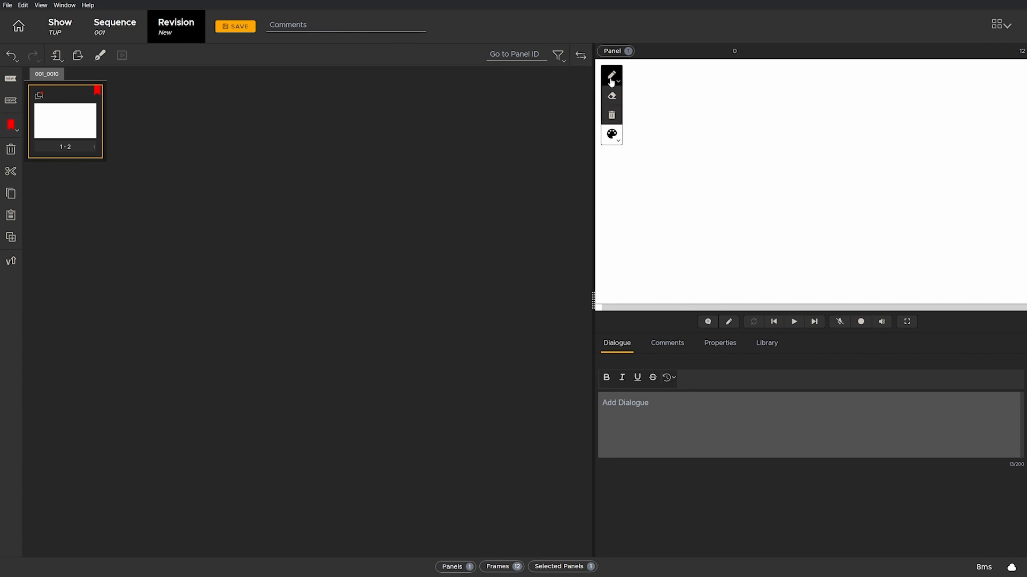
left_click(611, 134)
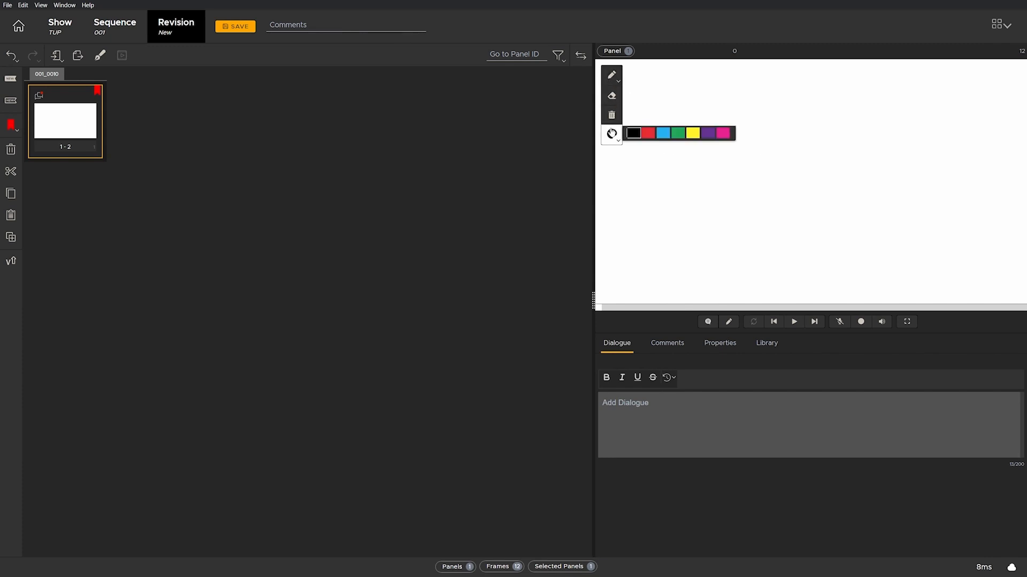
left_click(648, 133)
mouse_move(770, 121)
left_mouse_down()
mouse_move(968, 184)
mouse_move(742, 143)
mouse_move(763, 165)
mouse_move(756, 179)
left_mouse_up()
left_click_drag(833, 168, 858, 175)
left_click_drag(777, 212, 874, 204)
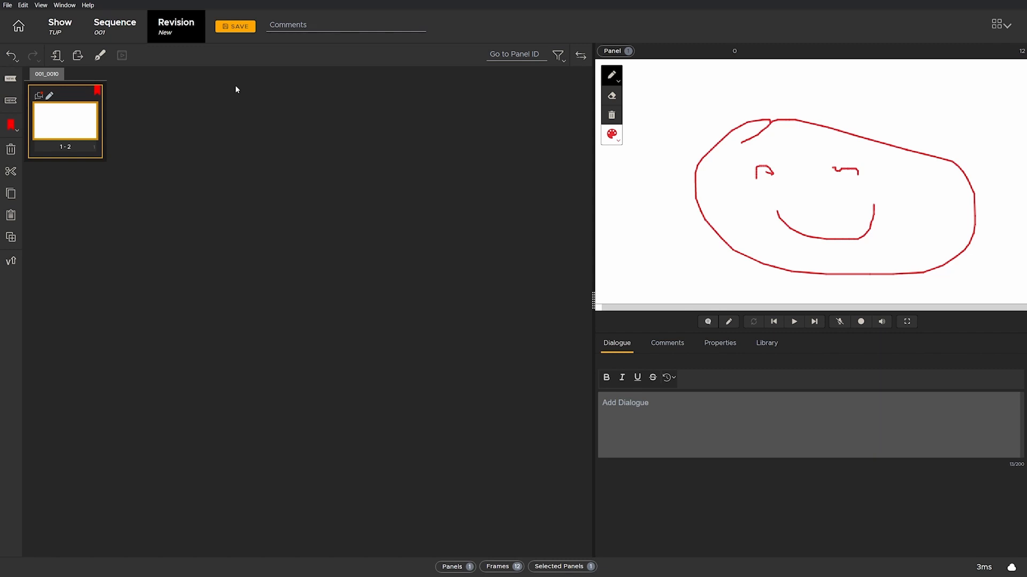
left_click(77, 56)
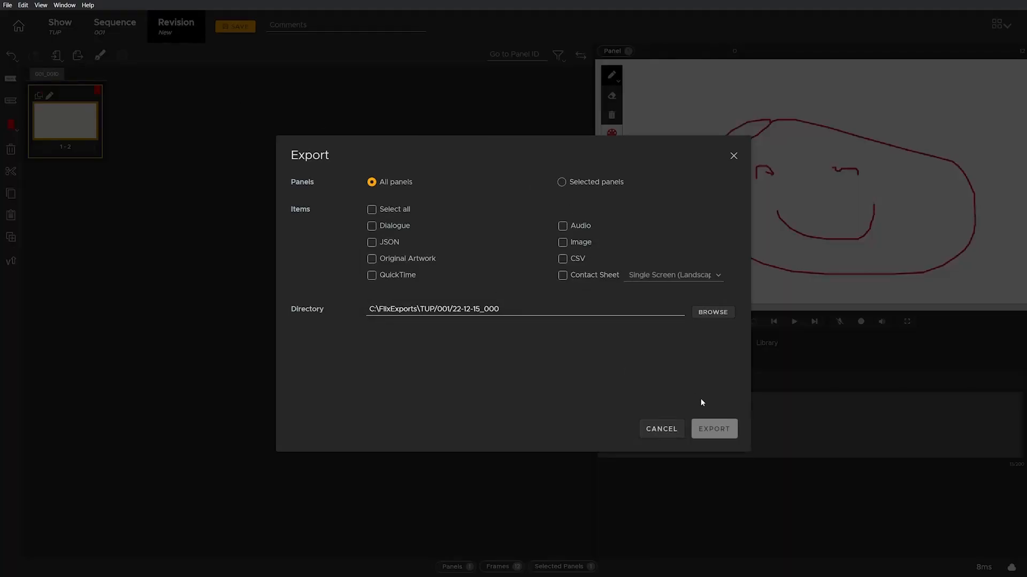
Step: Cancel the export, leave the revision with Don't Save, and open the Management Console
left_click(663, 430)
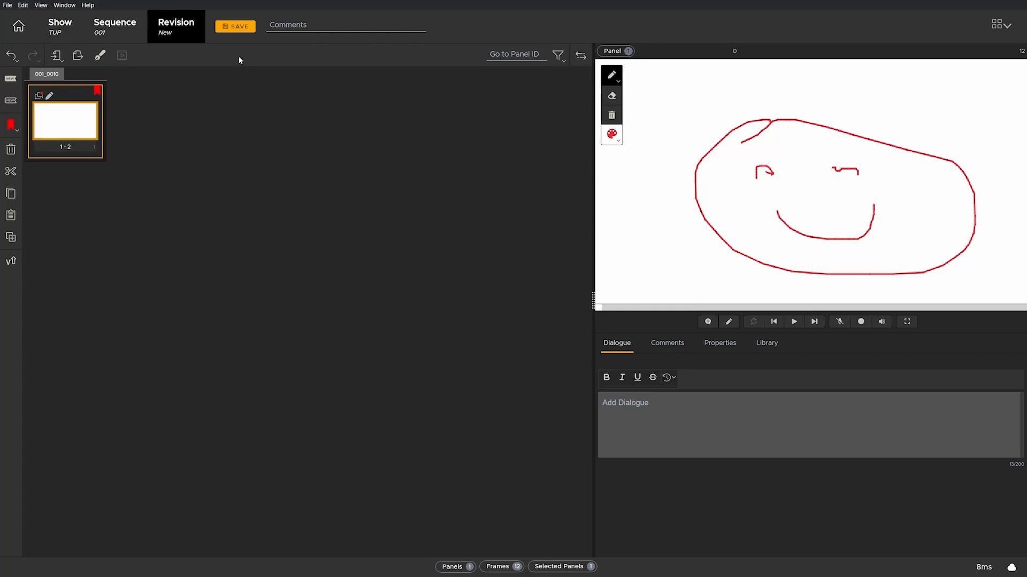
left_click(102, 27)
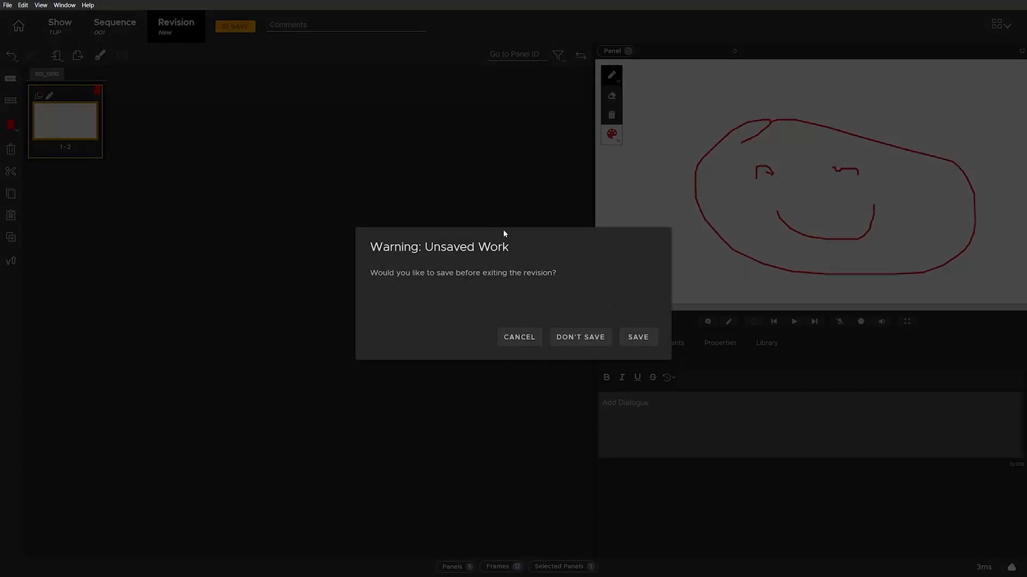
left_click(582, 337)
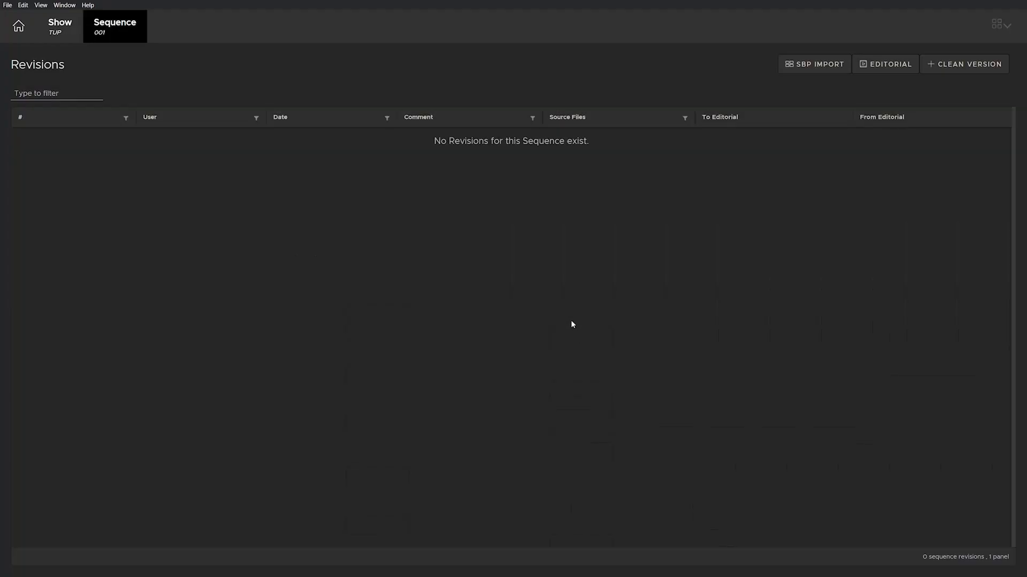
left_click(9, 5)
left_click(54, 48)
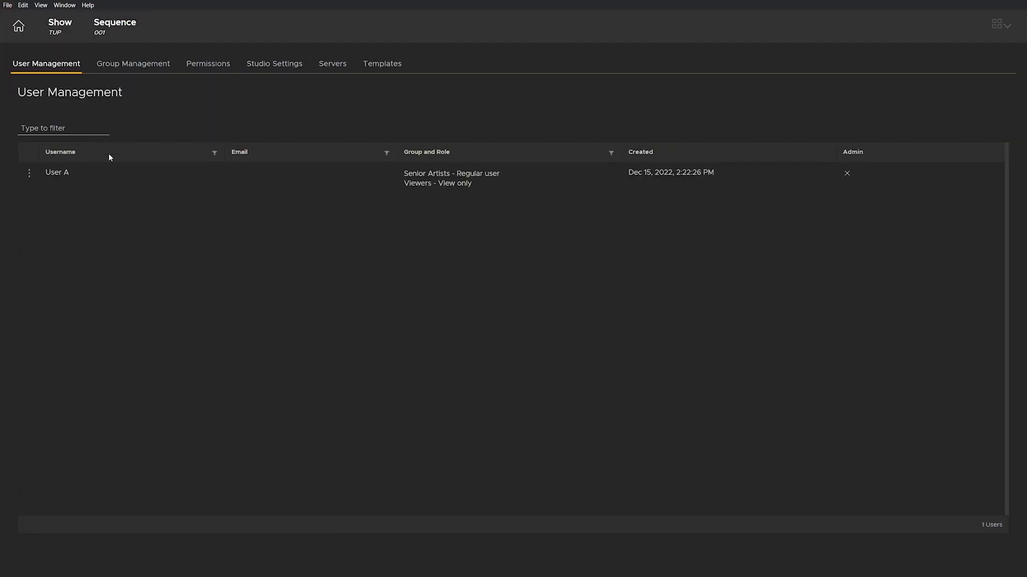
Step: Visit Group Management, Permissions, Studio Settings, Servers, Templates and User Management, then return Home
left_click(112, 67)
left_click(208, 73)
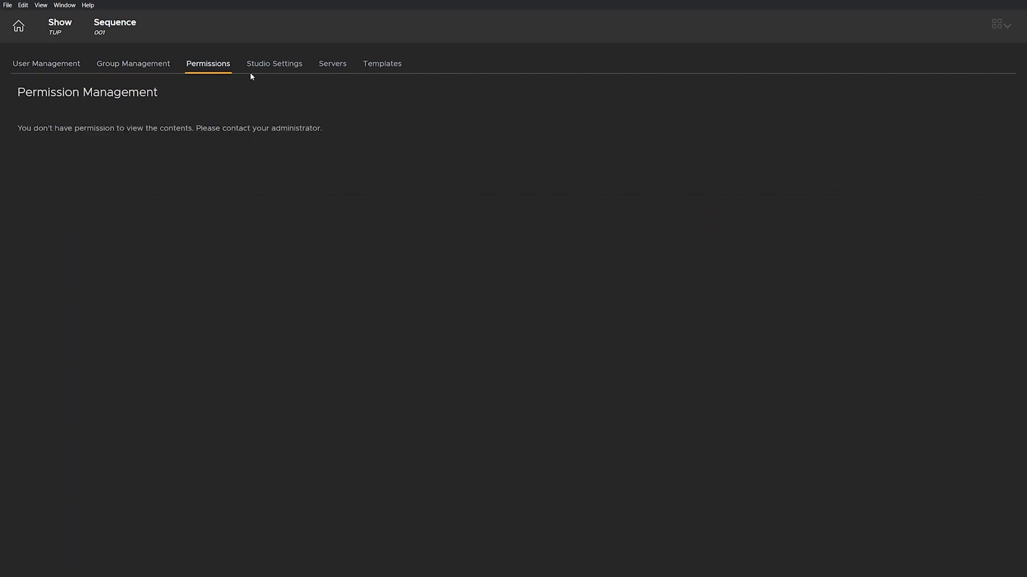
left_click(282, 71)
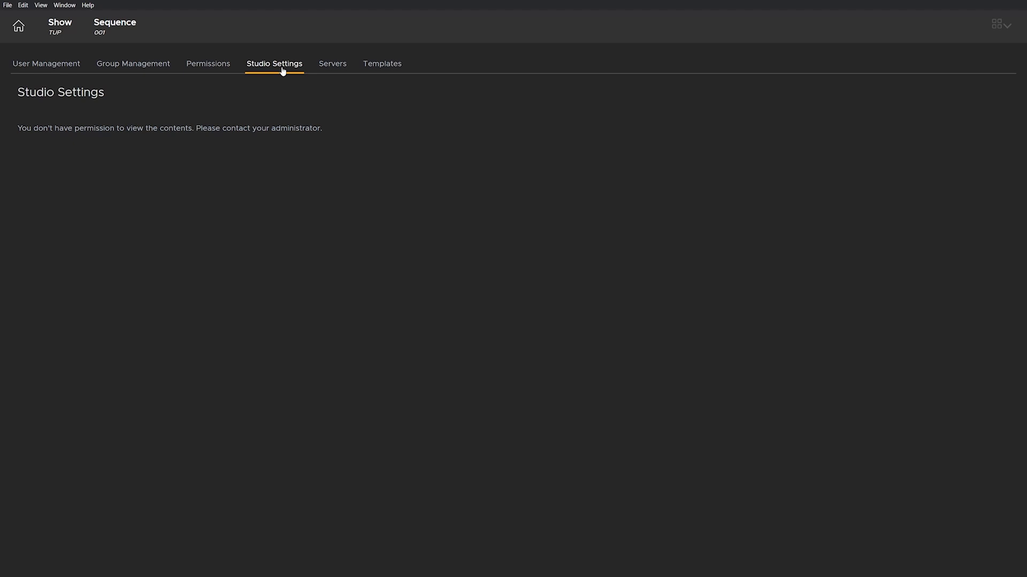
left_click(327, 68)
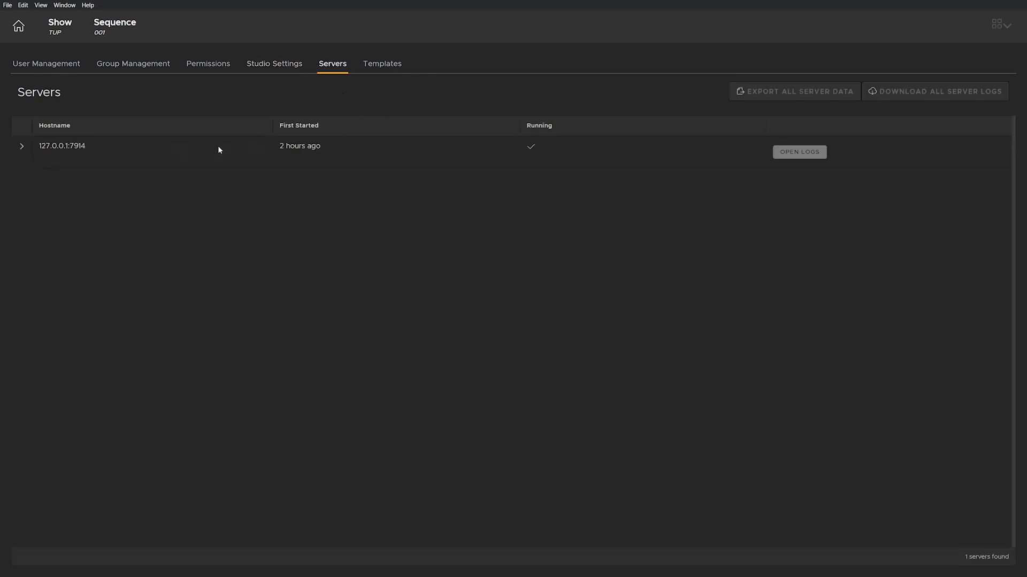
left_click(387, 71)
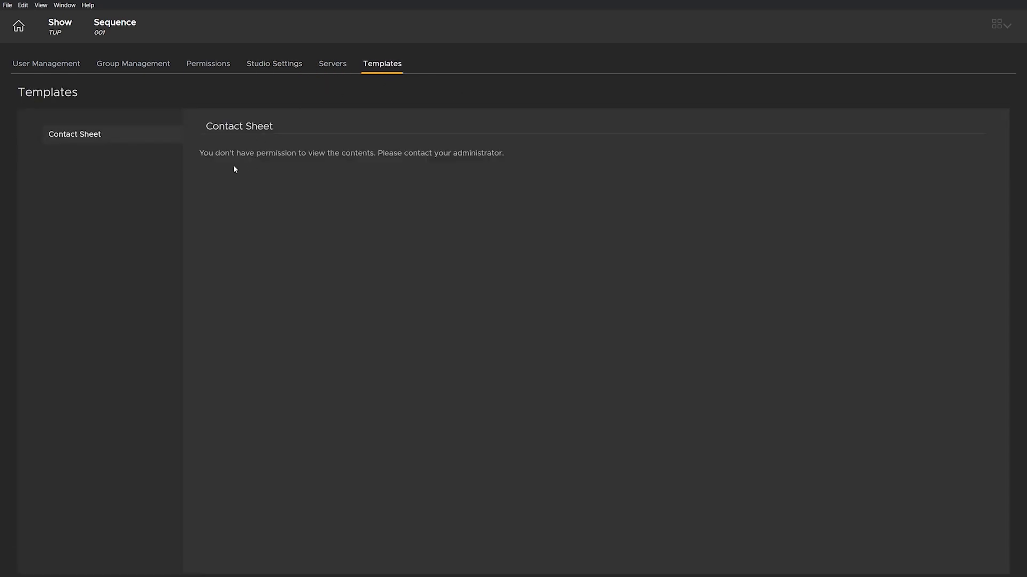
left_click(46, 64)
left_click(20, 28)
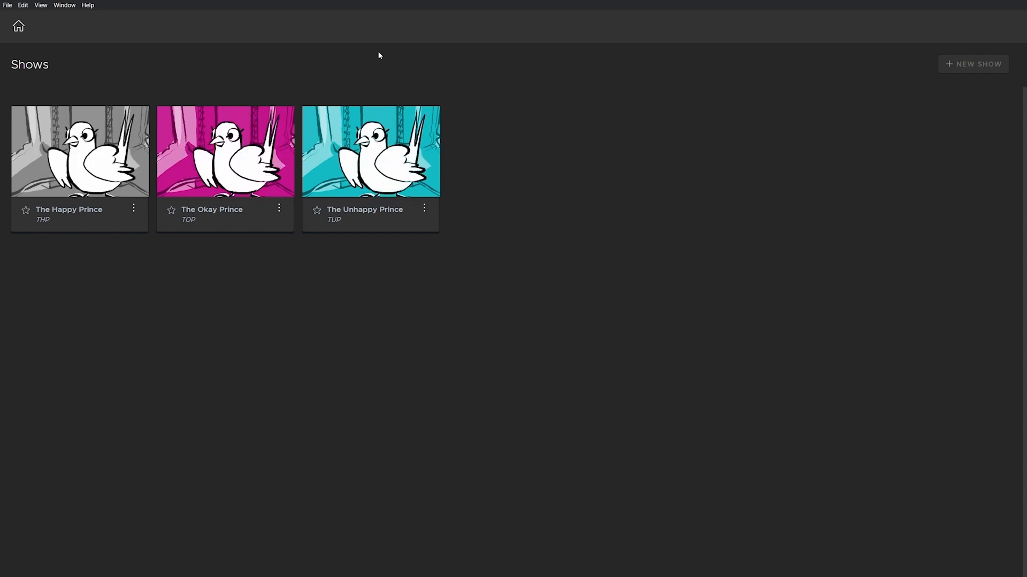
Step: Log out and log back in as User B, changing the username's last letter to B
left_click(8, 6)
left_click(36, 68)
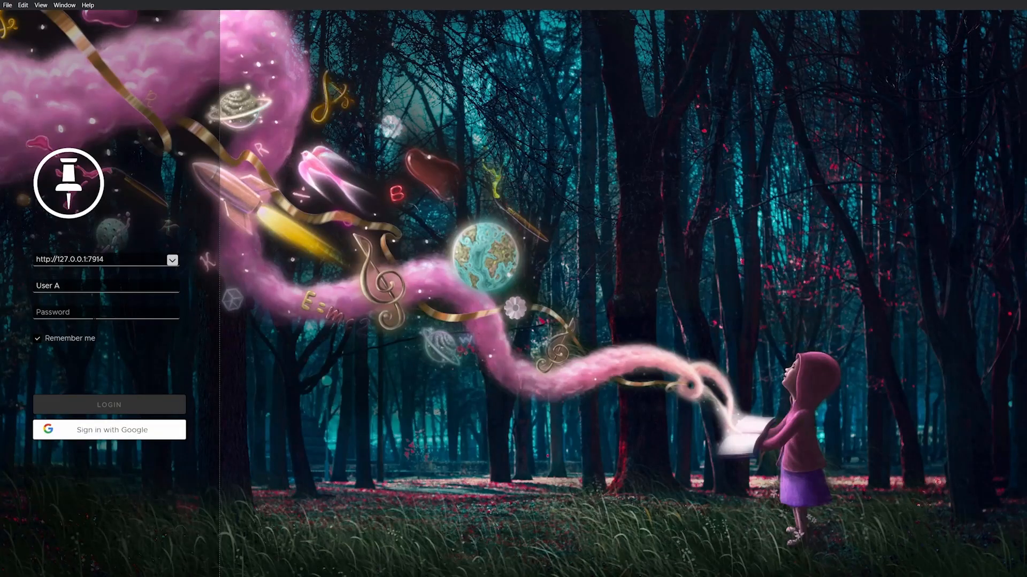
left_click_drag(65, 286, 55, 287)
type("B")
key("Tab")
type("••••")
left_click(109, 409)
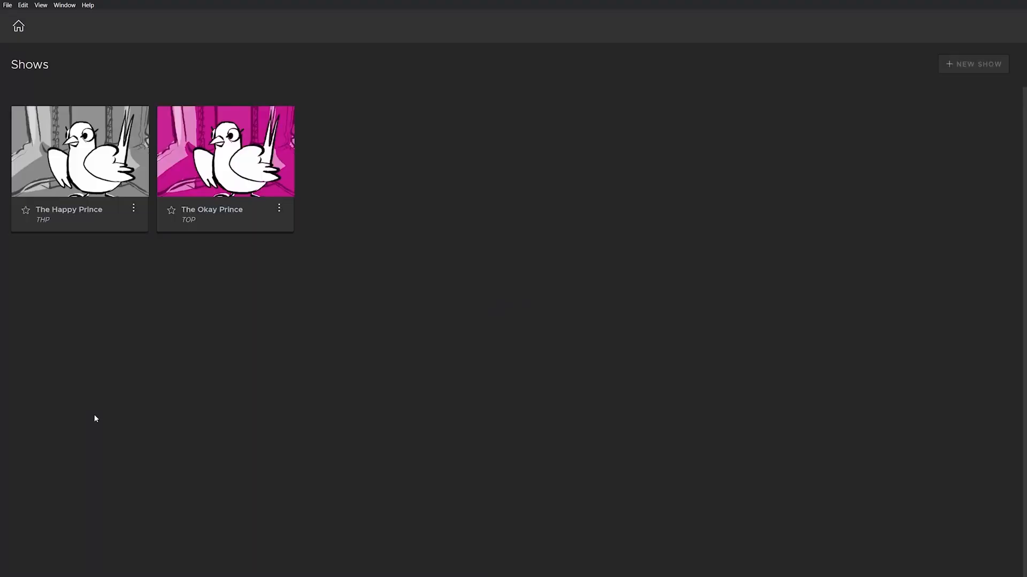
mouse_move(266, 219)
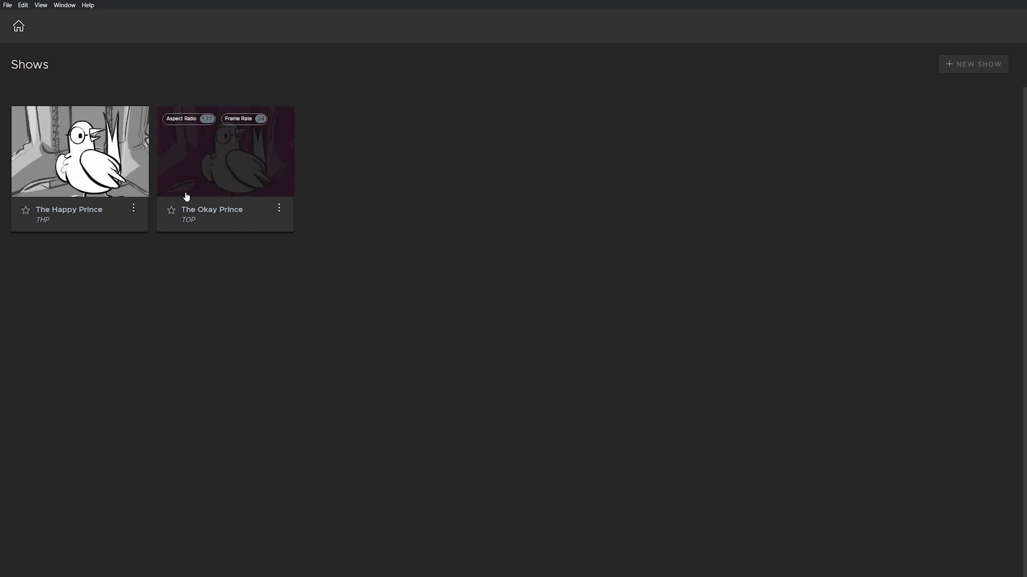
left_click(210, 169)
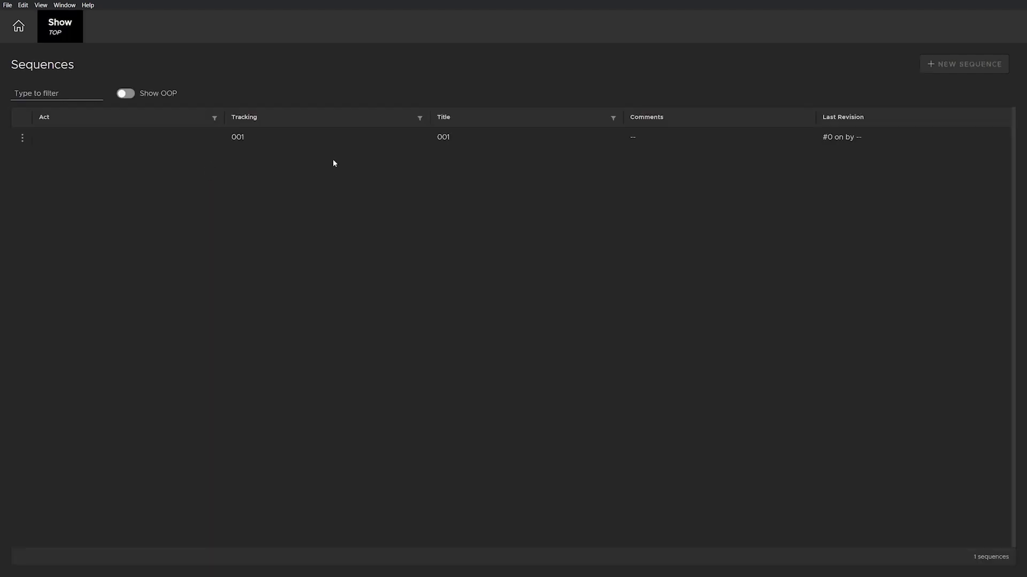
left_click(255, 143)
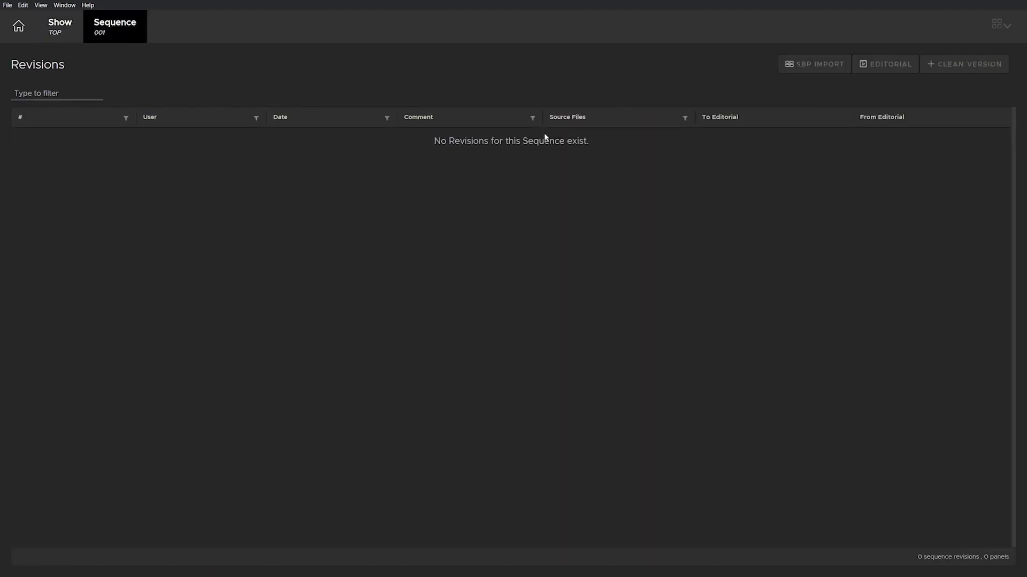
mouse_move(984, 59)
mouse_move(904, 69)
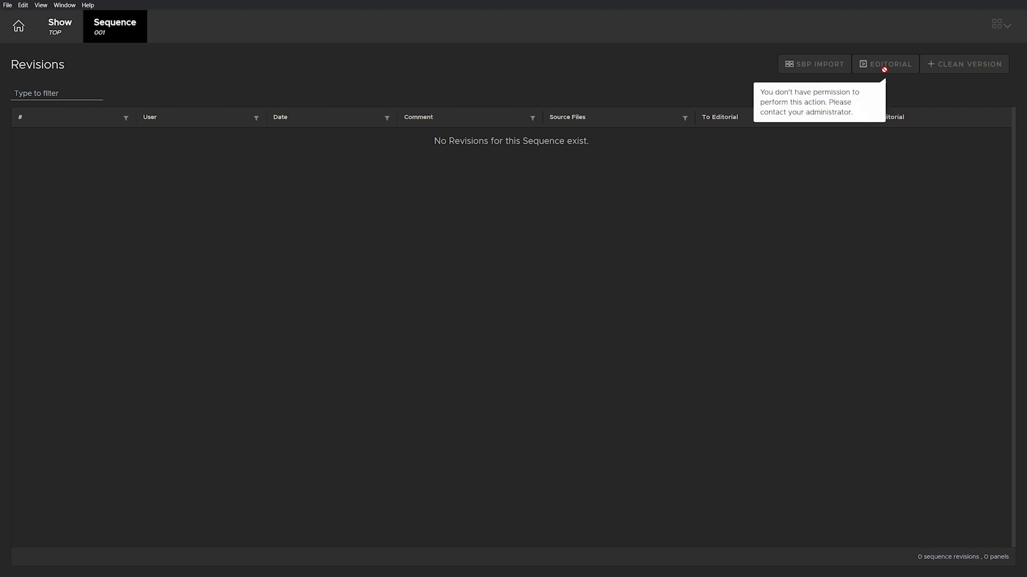
mouse_move(824, 69)
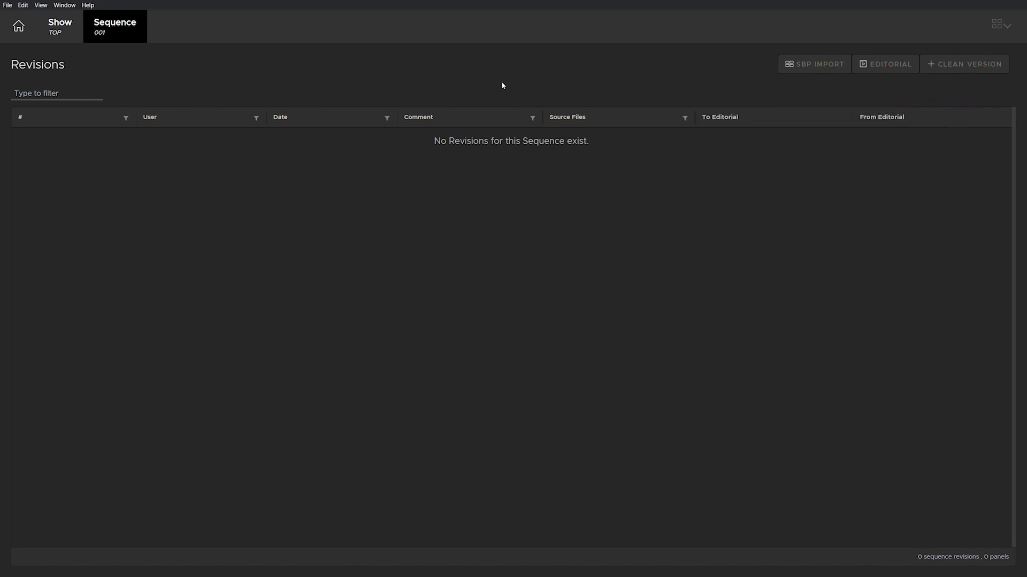
left_click(63, 31)
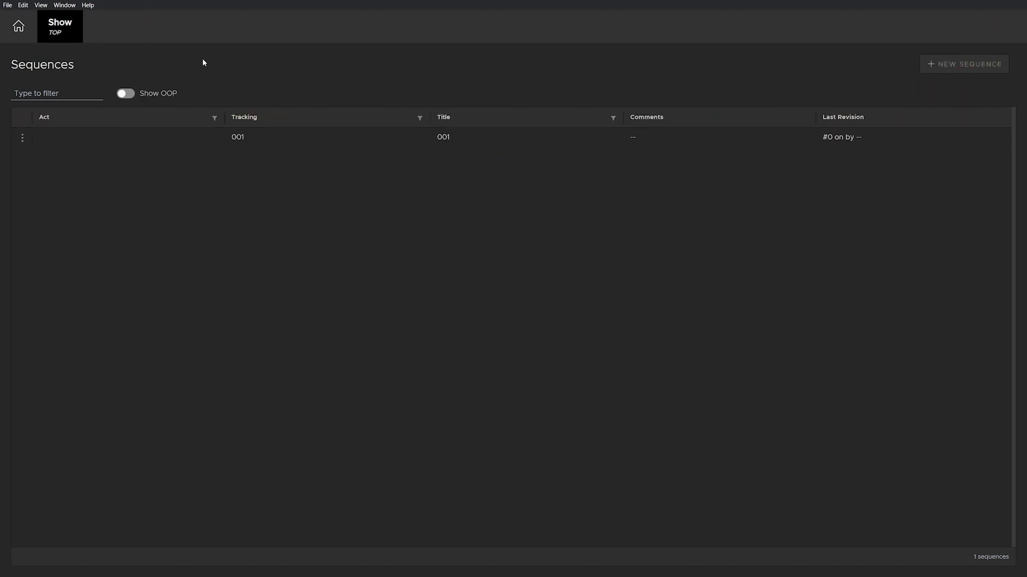
left_click(19, 27)
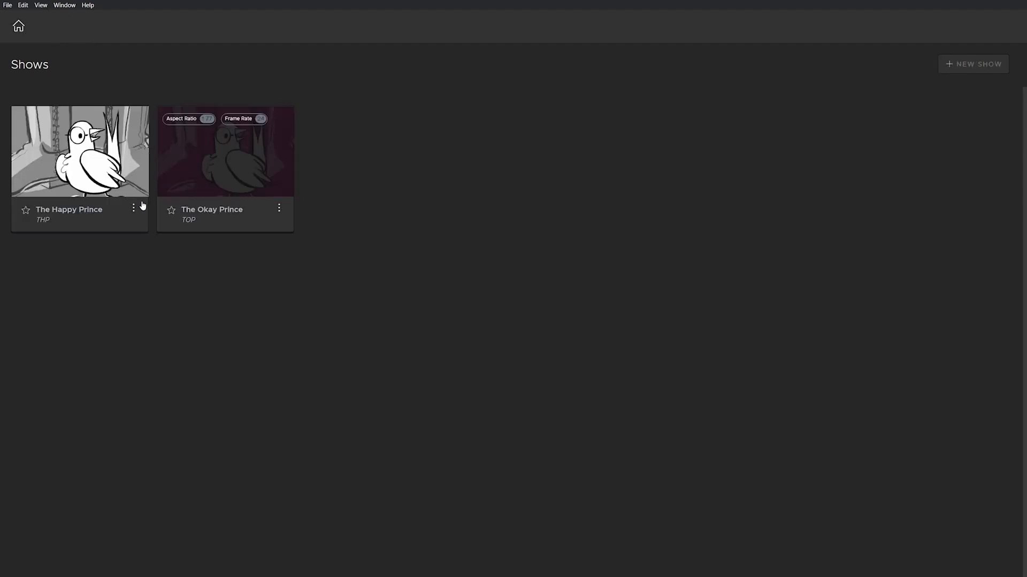
left_click(75, 180)
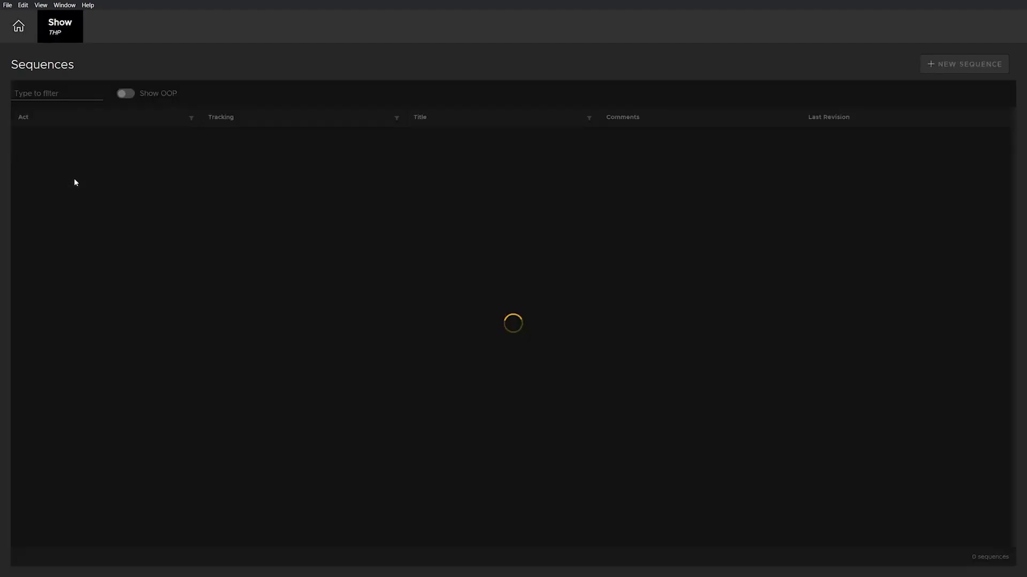
left_click(277, 139)
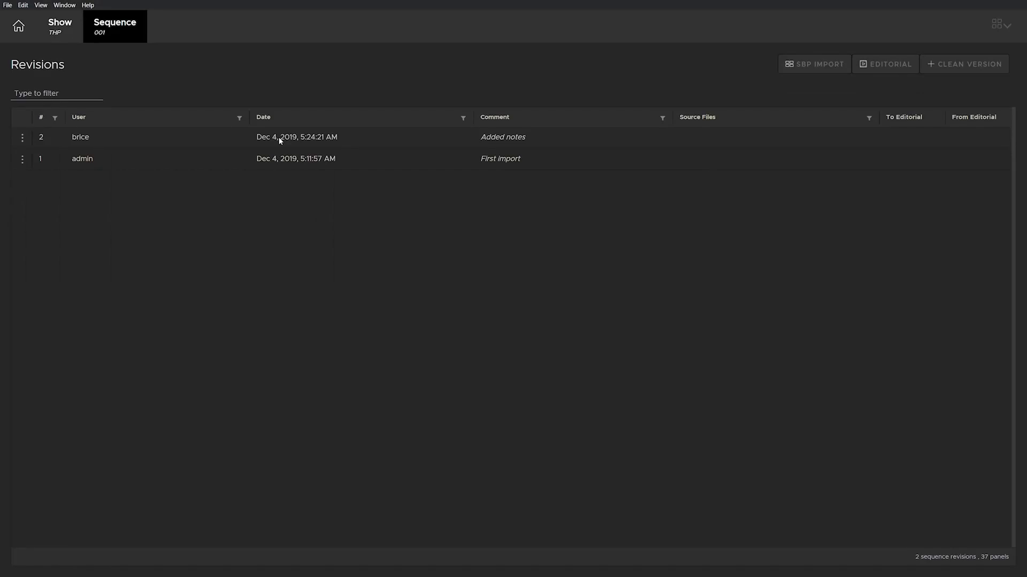
left_click(279, 138)
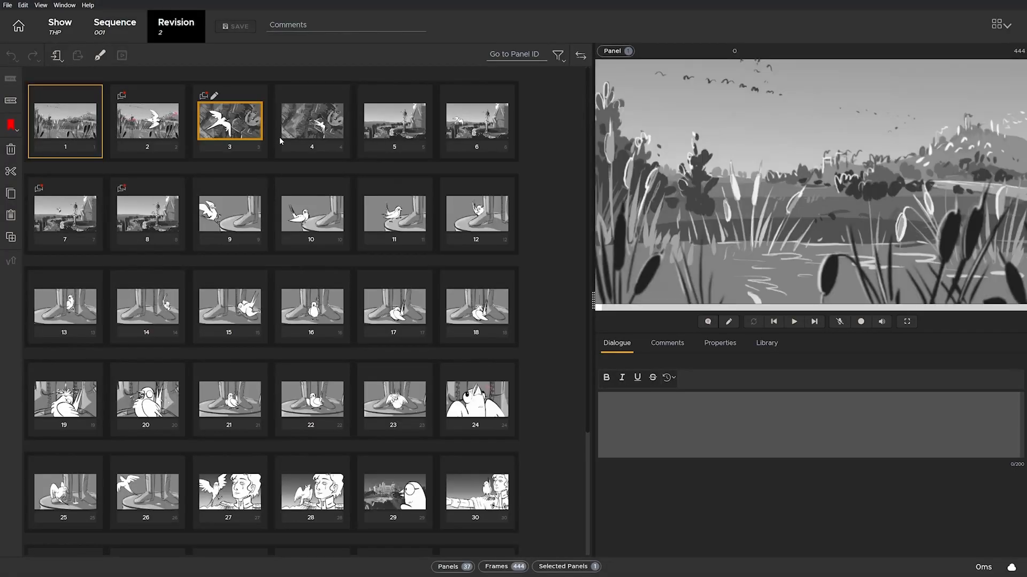
left_click(174, 139)
left_click(320, 128)
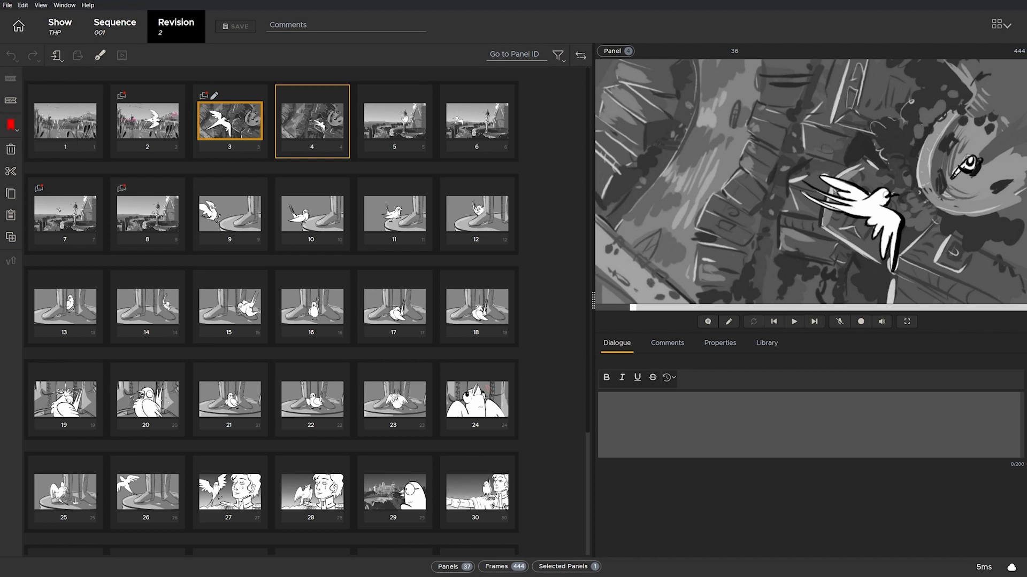
left_click(379, 131)
left_click(493, 131)
left_click(472, 206)
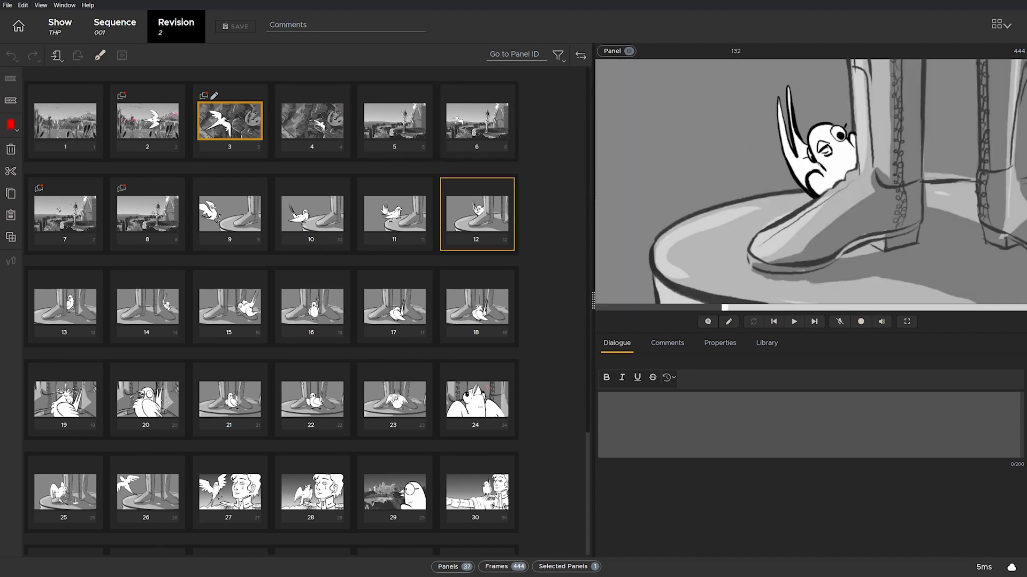
left_click(398, 209)
left_click(217, 222)
left_click(18, 26)
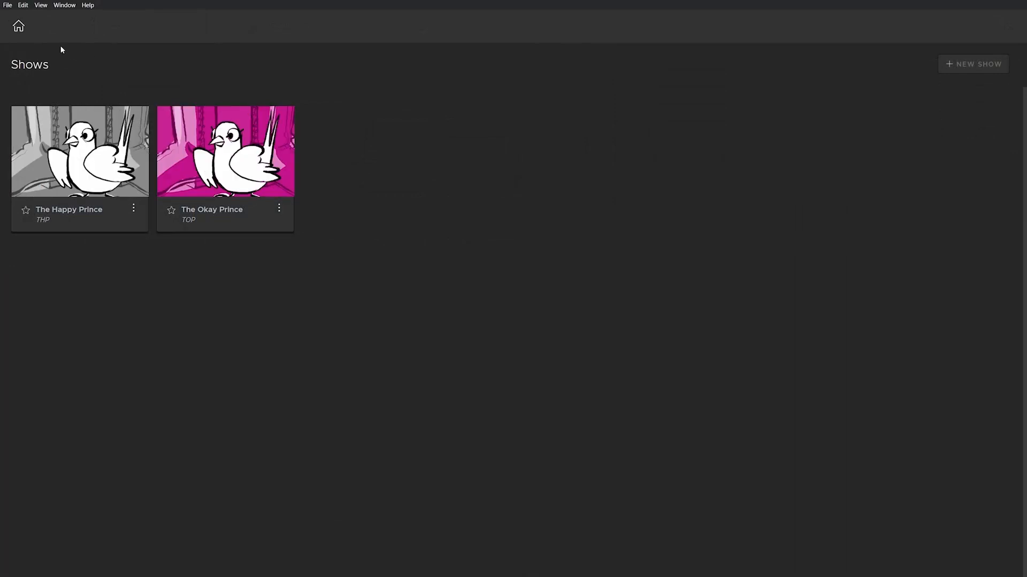
Step: Open the Management Console, then advance the slideshow to the Enhanced LDAP integration slide
left_click(7, 7)
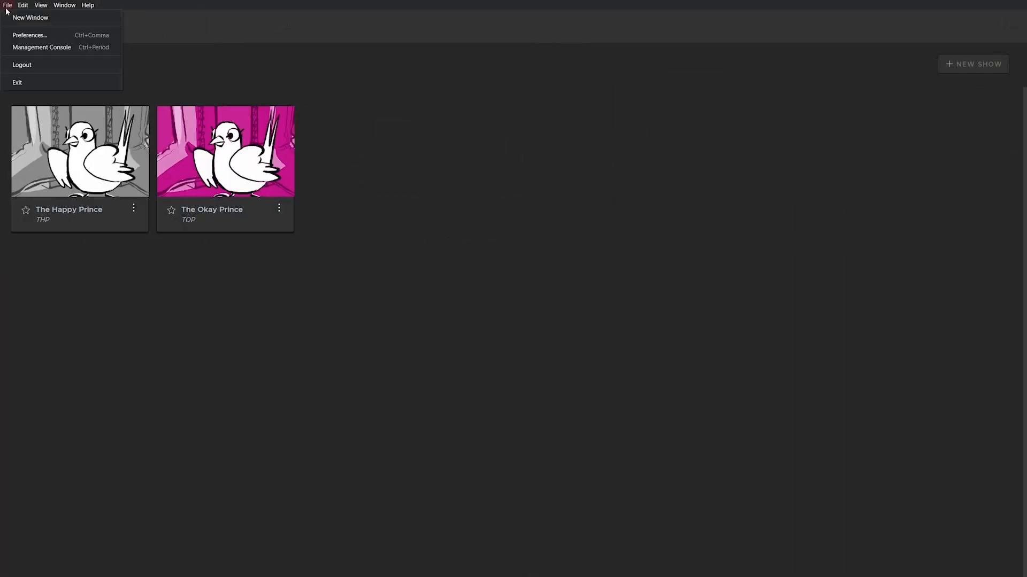
left_click(36, 47)
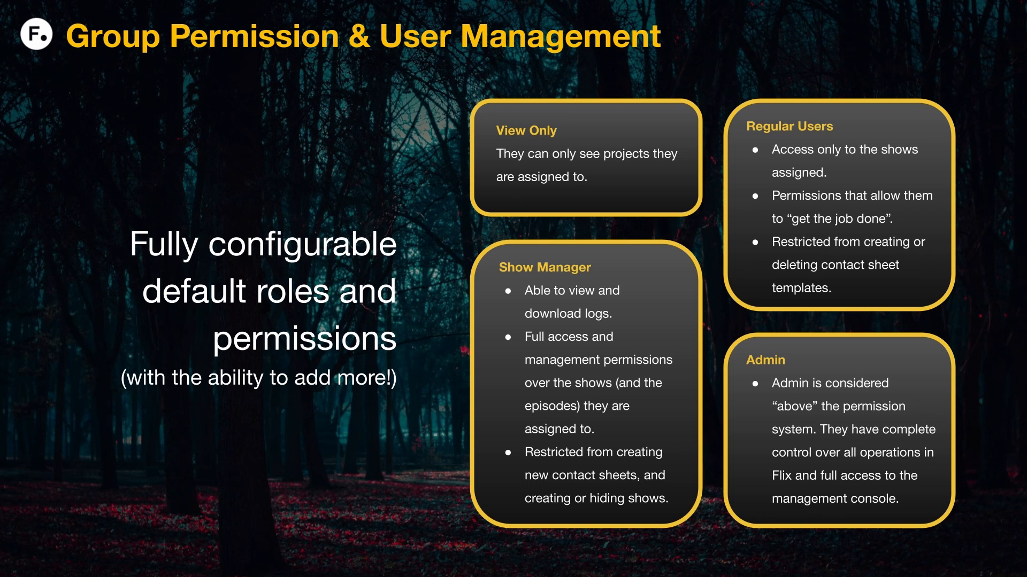
key("Right")
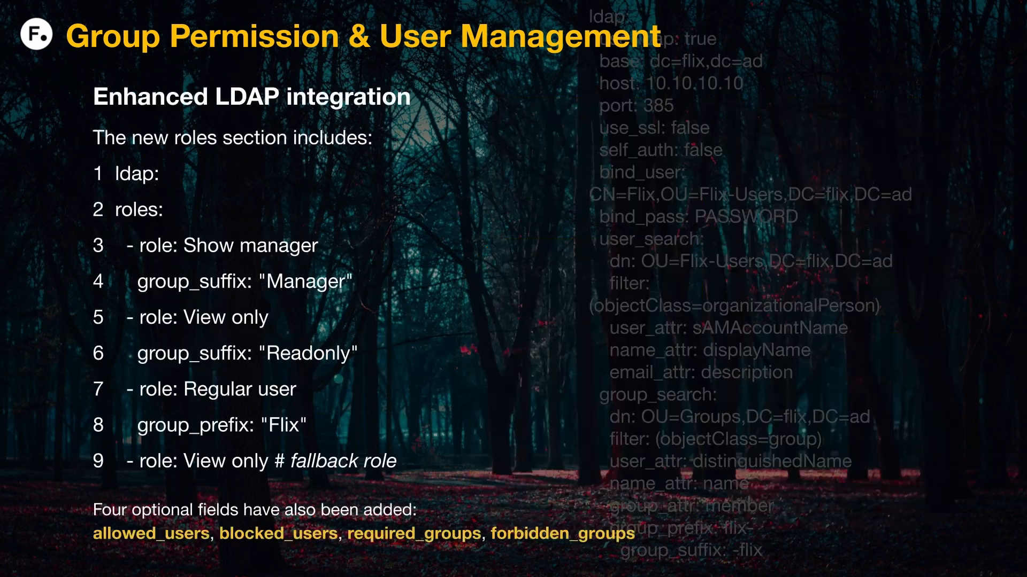